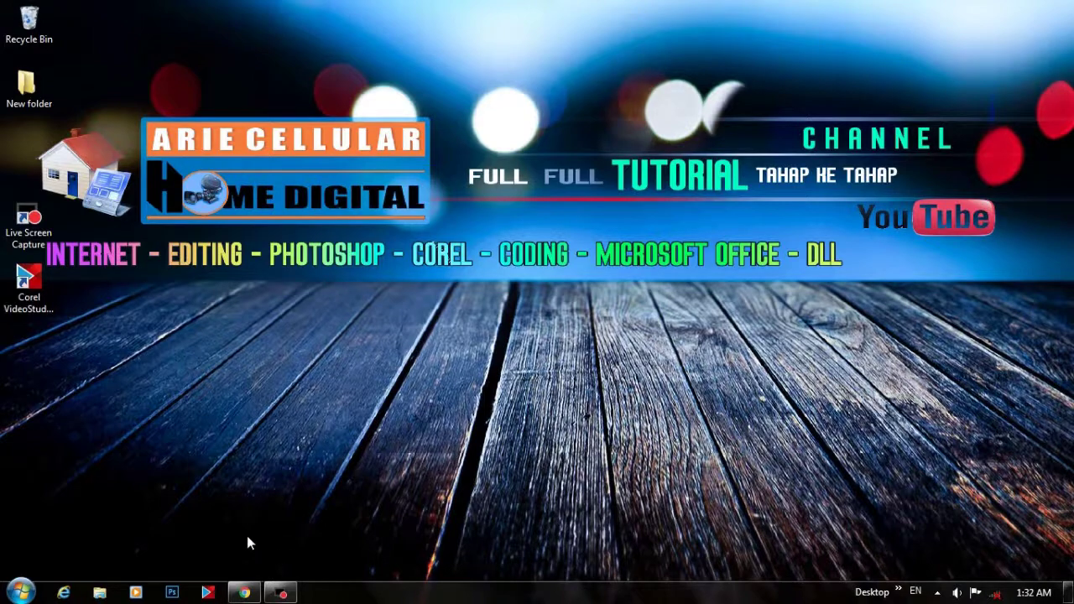
Browse the Videos and Pictures libraries and preview the CONTOH example image
click(99, 592)
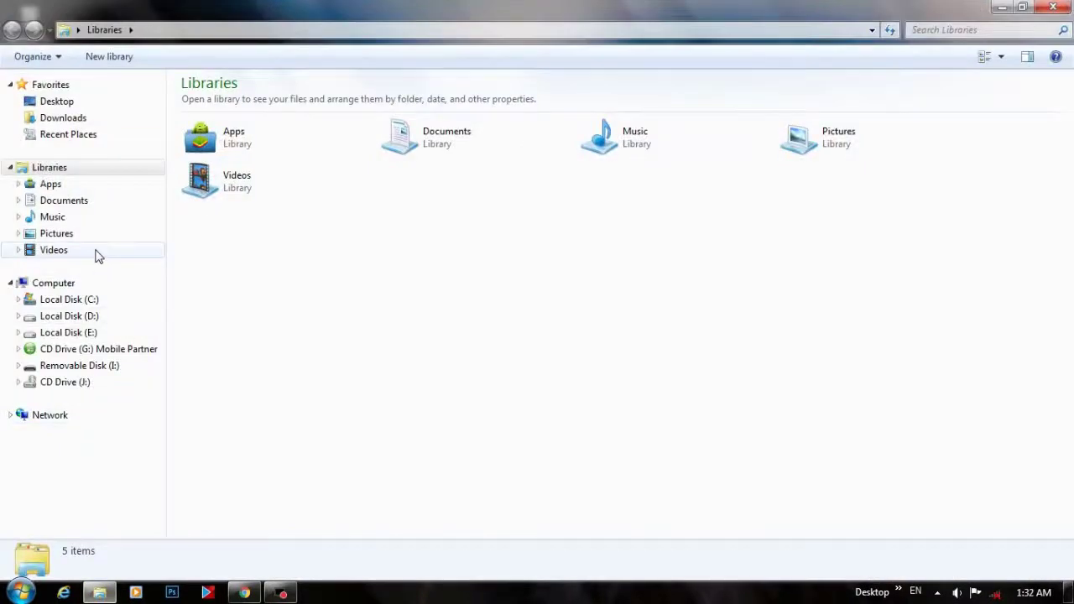
click(53, 250)
click(57, 234)
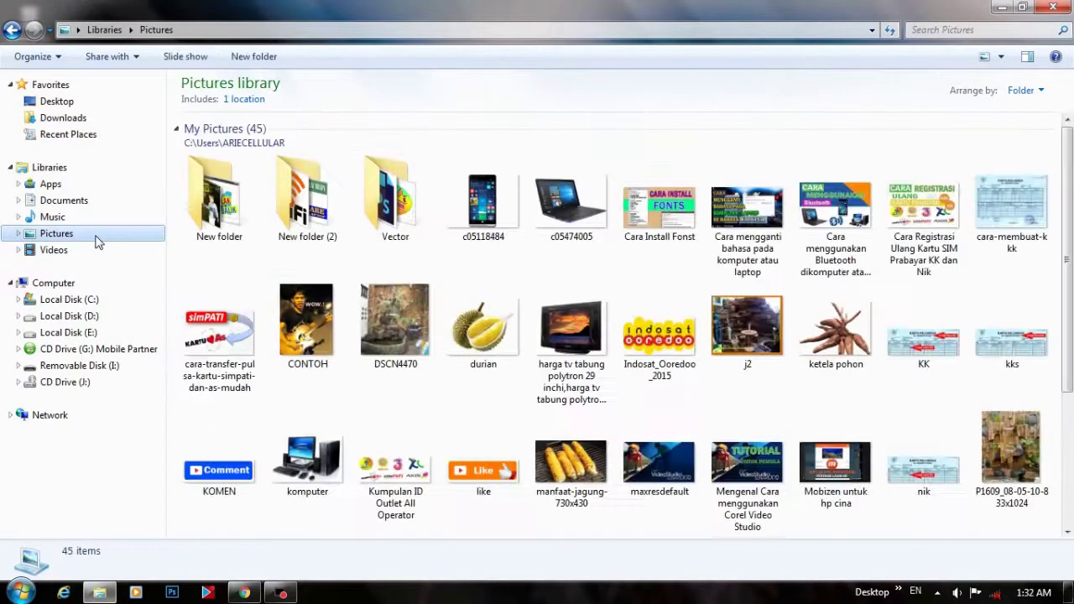
click(309, 323)
double_click(313, 321)
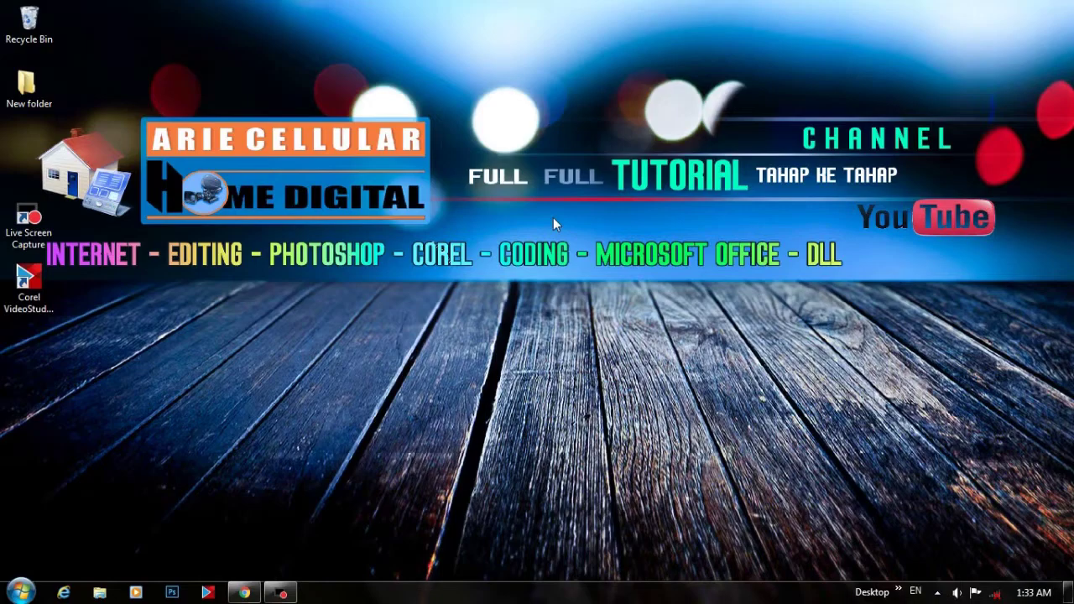
Launch Photoshop CC and open the guitarist night photo JPEG
click(21, 592)
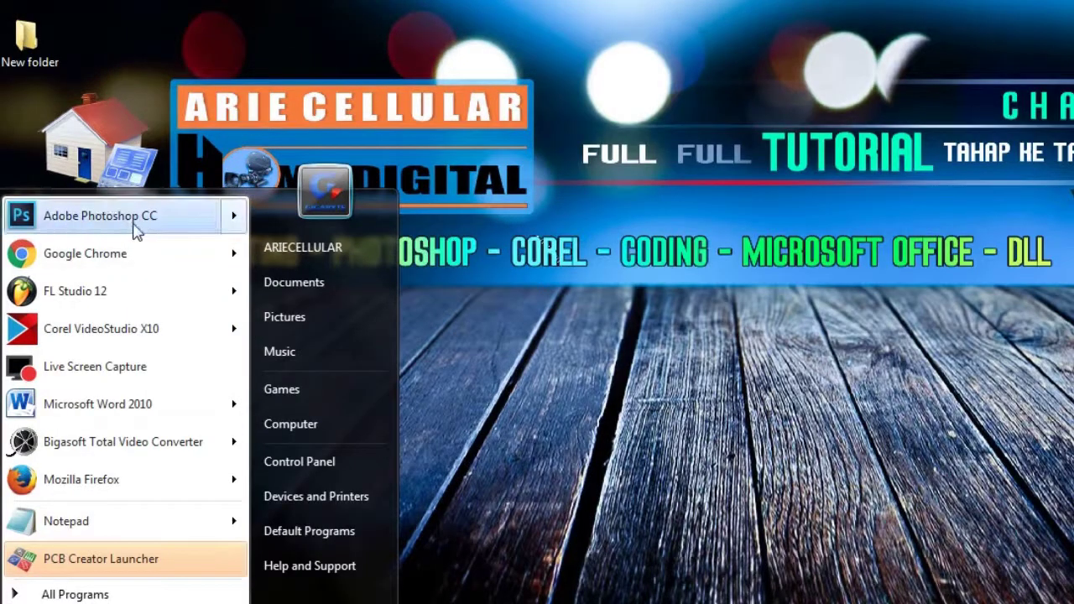
mouse_move(92, 226)
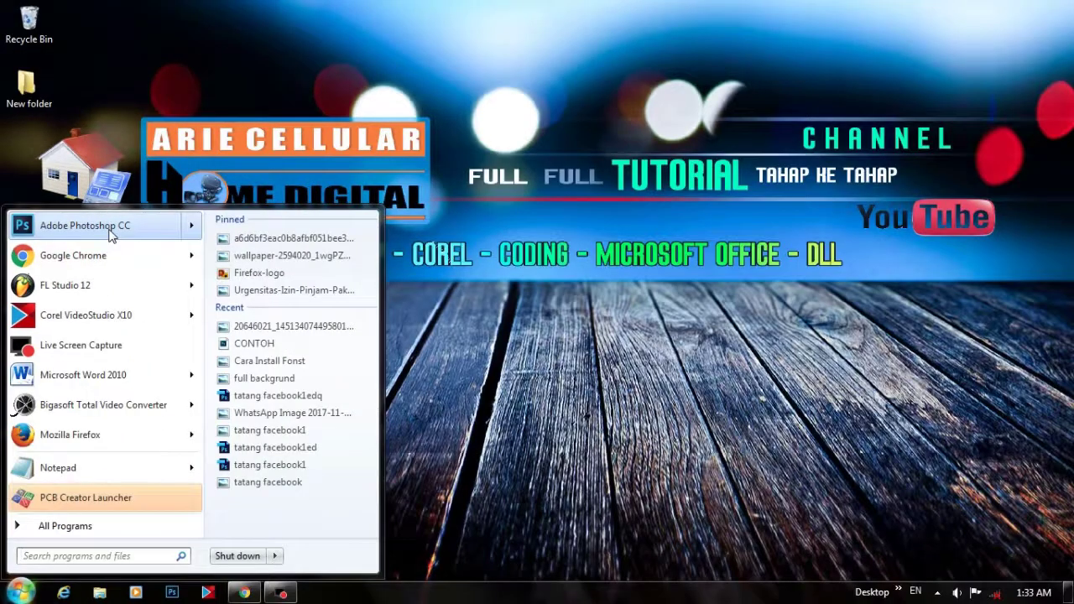
click(110, 235)
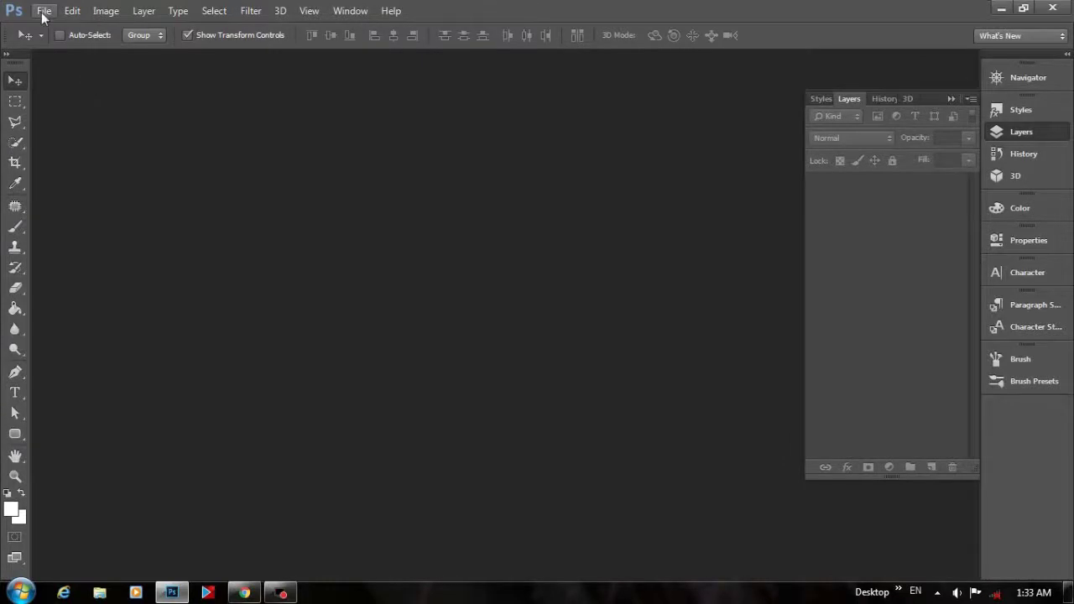
click(44, 11)
click(52, 41)
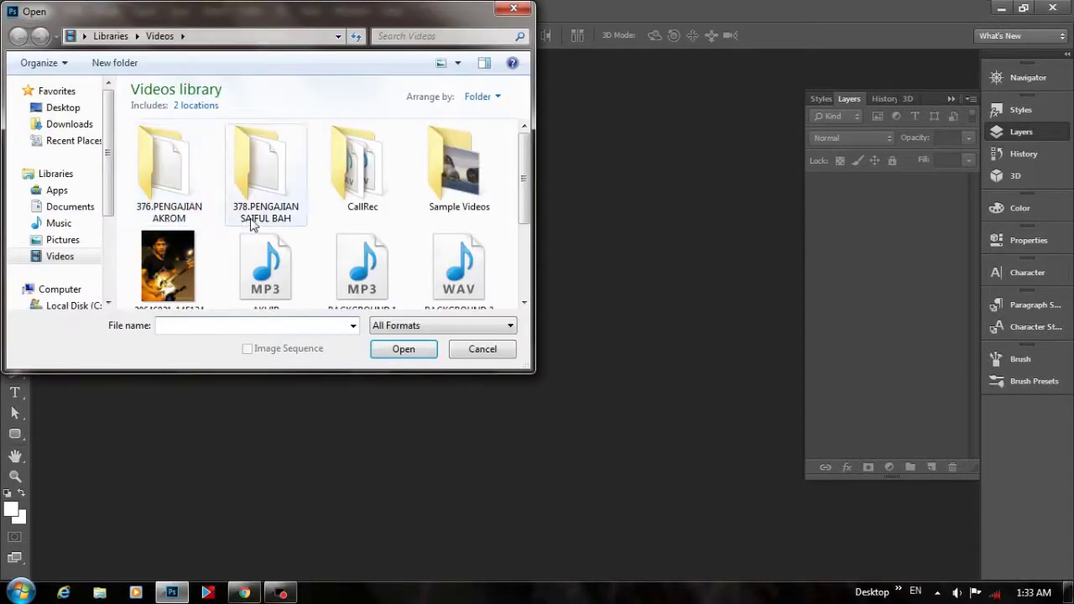
click(183, 238)
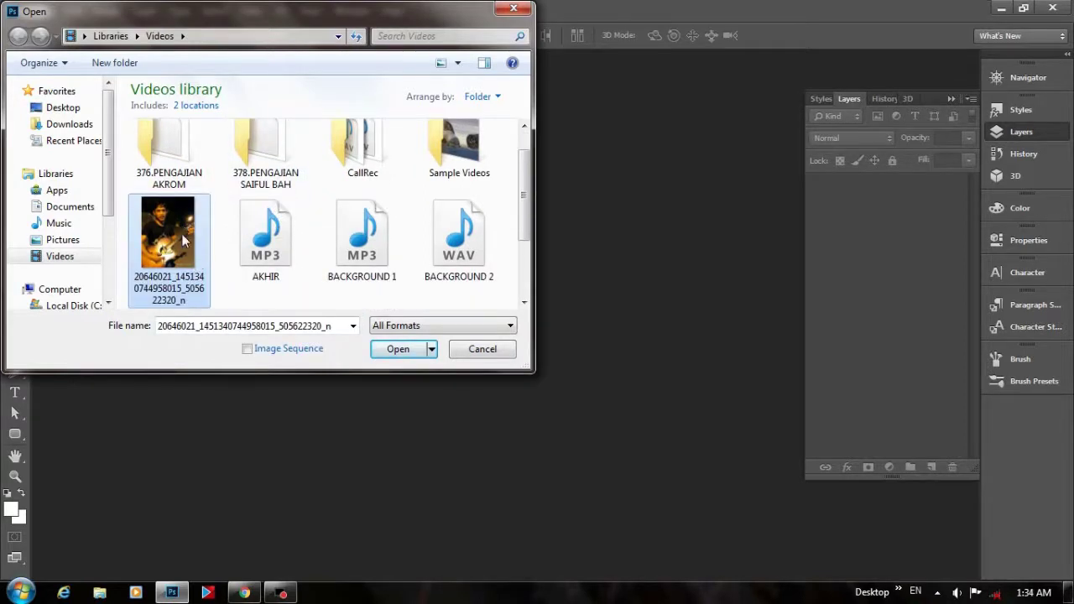
mouse_move(168, 252)
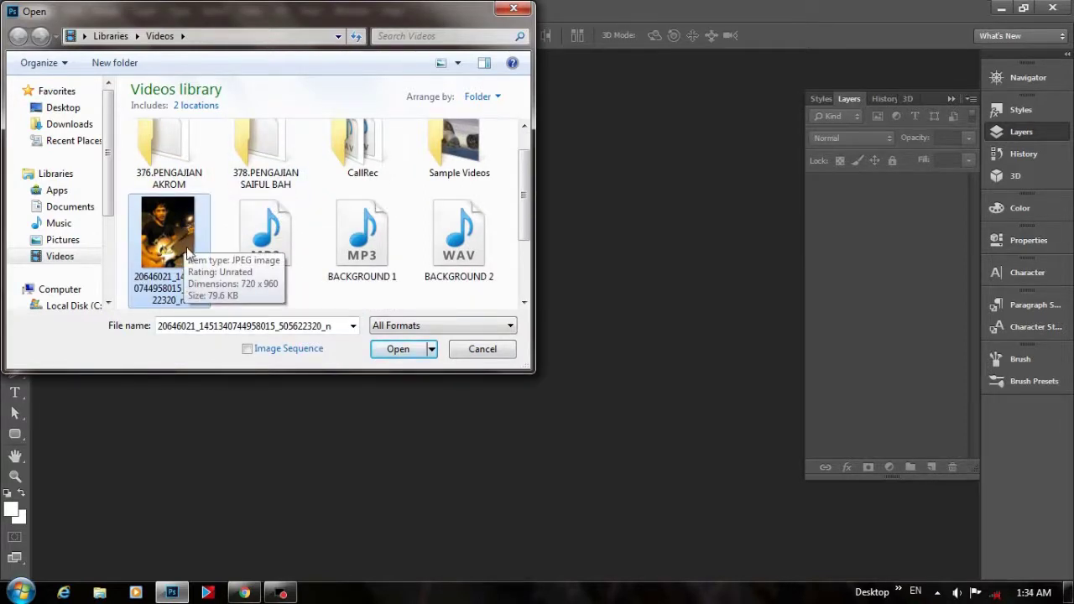
click(389, 351)
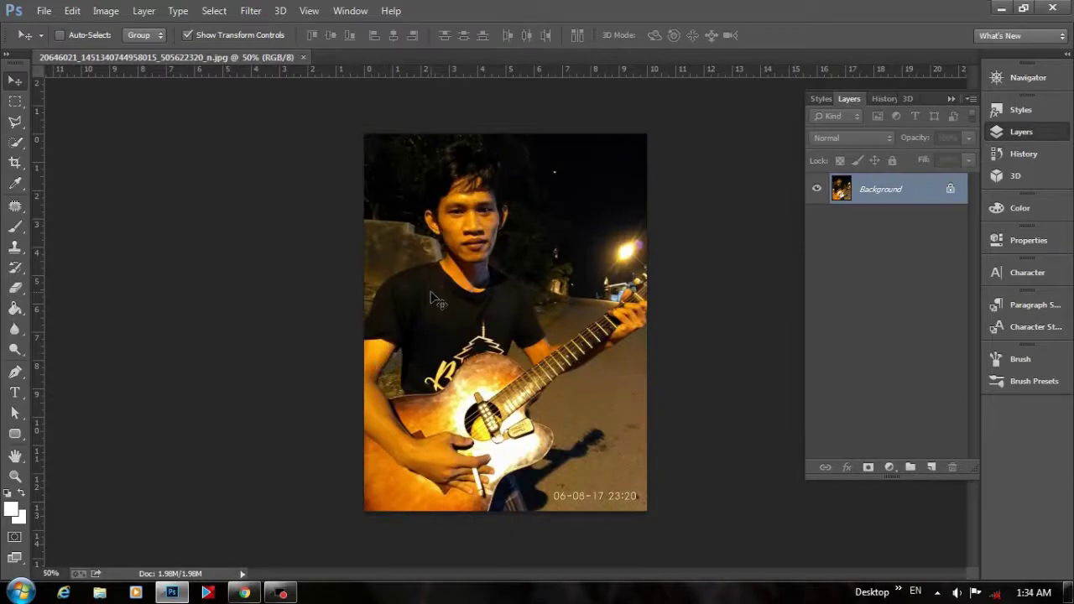
Apply Brightness/Contrast with brightness 42 and contrast -17 to the photo
click(107, 11)
mouse_move(130, 51)
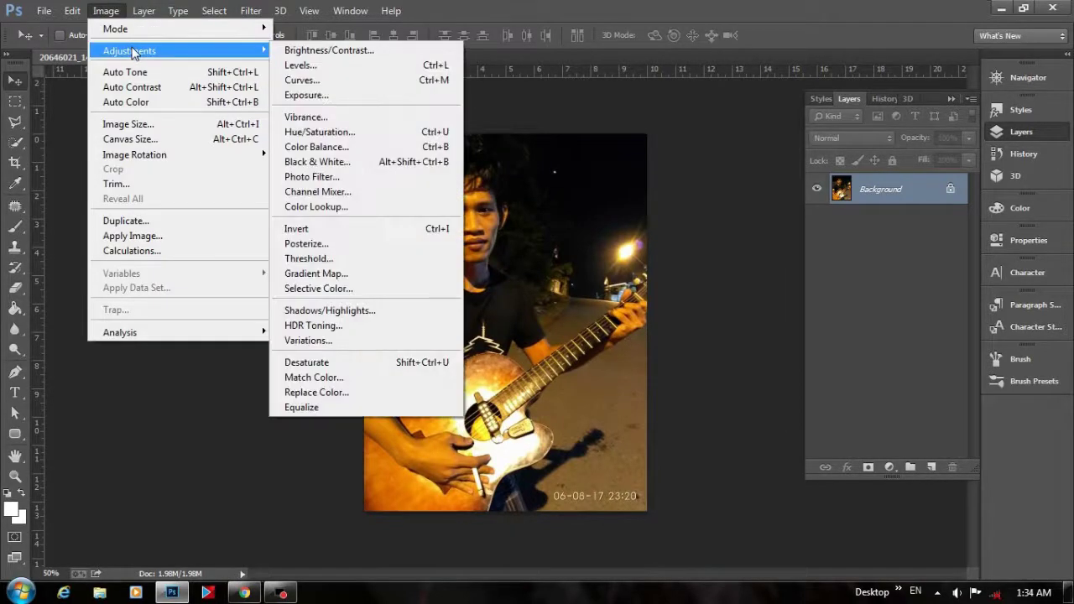
click(313, 51)
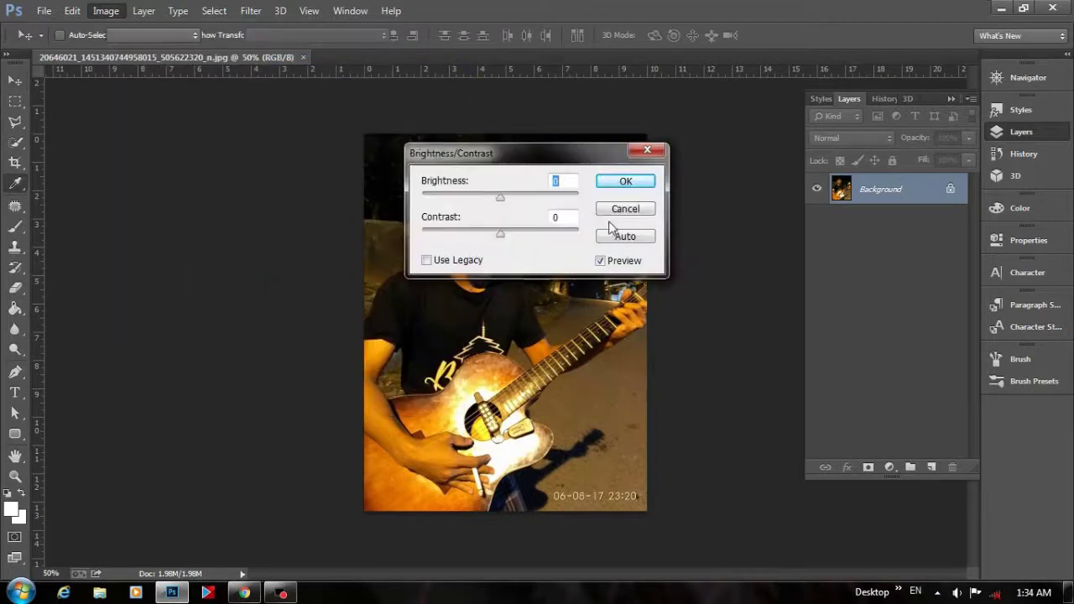
drag(538, 152, 809, 148)
mouse_move(767, 192)
mouse_down()
mouse_move(793, 192)
mouse_move(744, 225)
mouse_up()
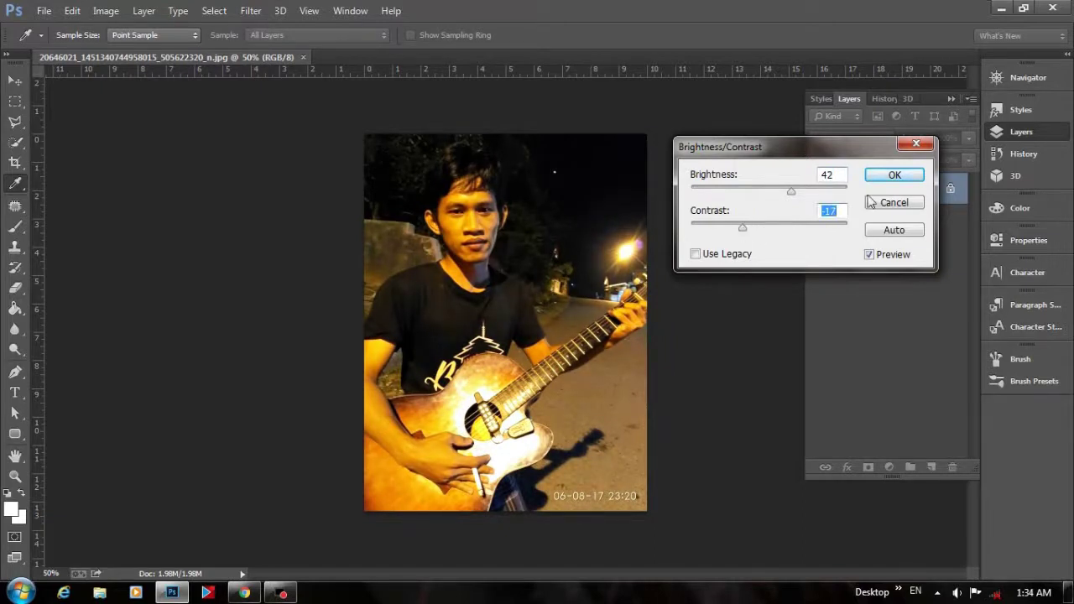
click(891, 176)
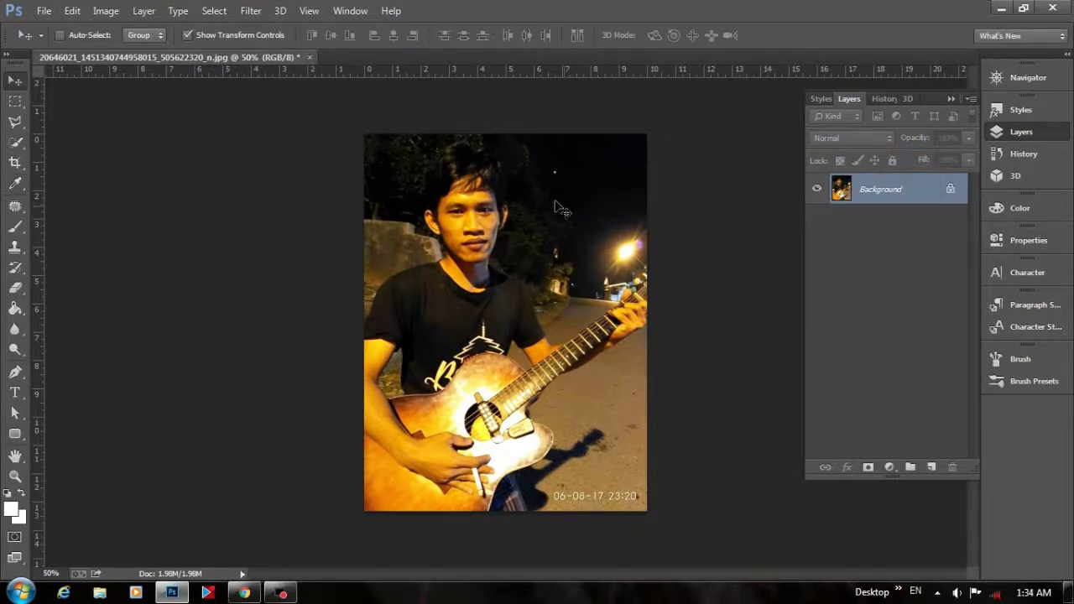
Lift the midtones with a Curves point moving input 102 to output 129
click(109, 12)
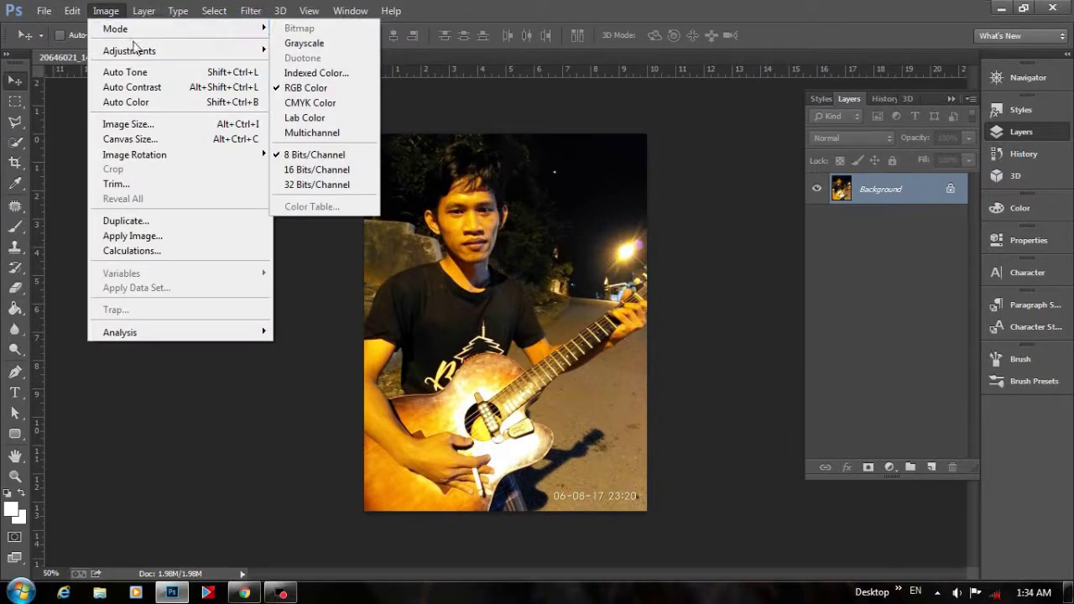
mouse_move(129, 50)
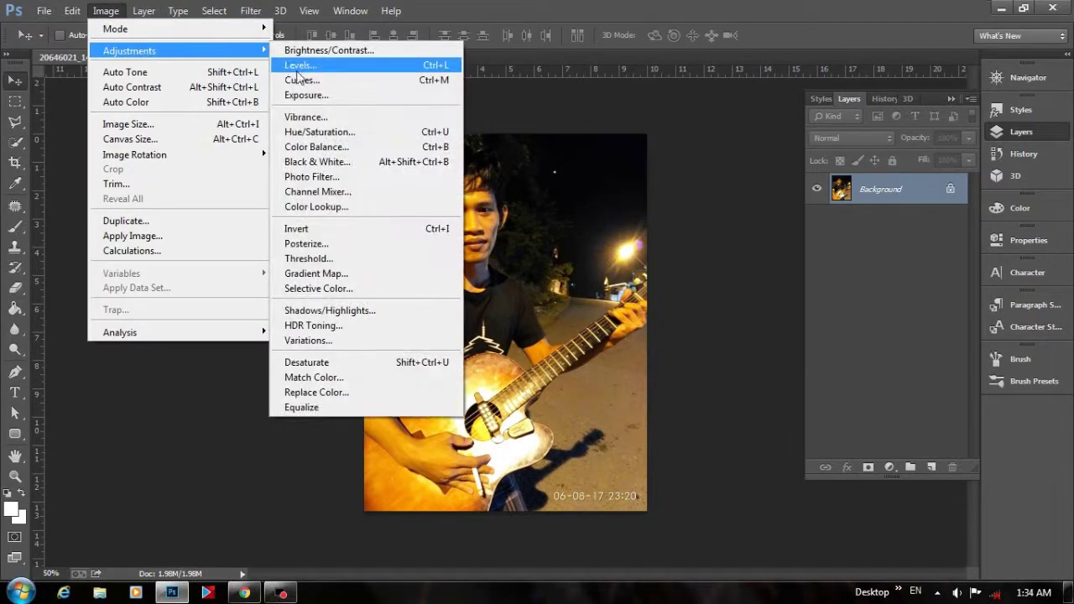
click(300, 80)
drag(786, 326, 764, 315)
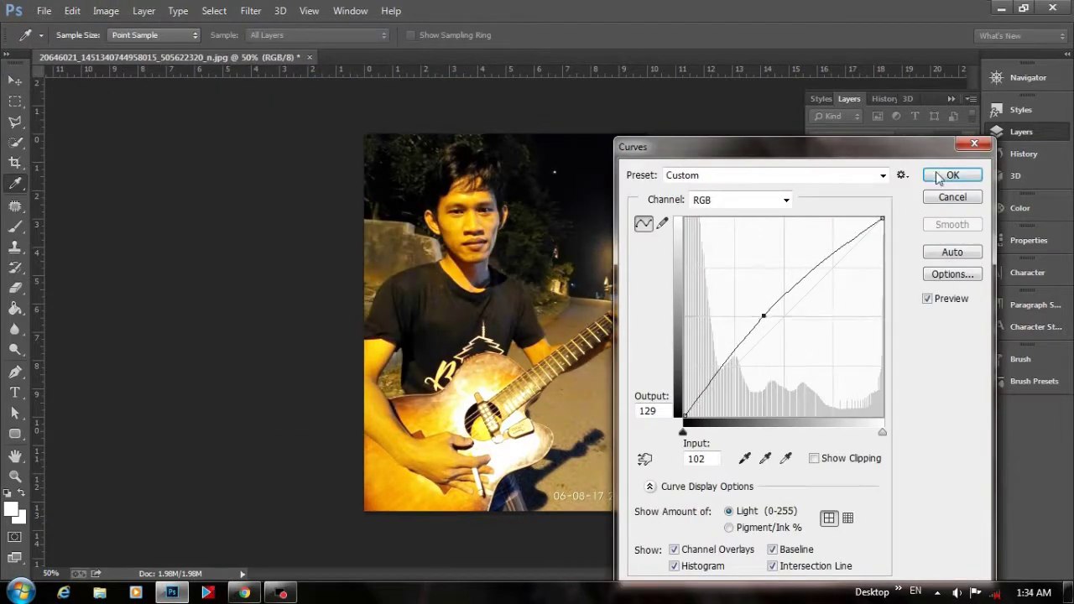
click(940, 177)
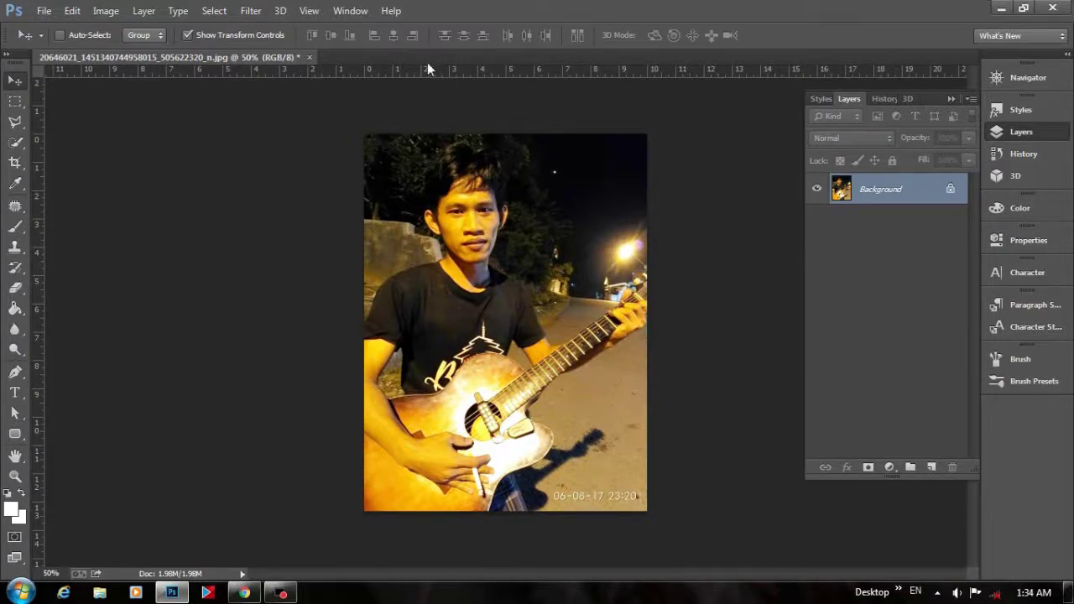
Show the Timeline panel and create a video timeline for the photo
click(351, 11)
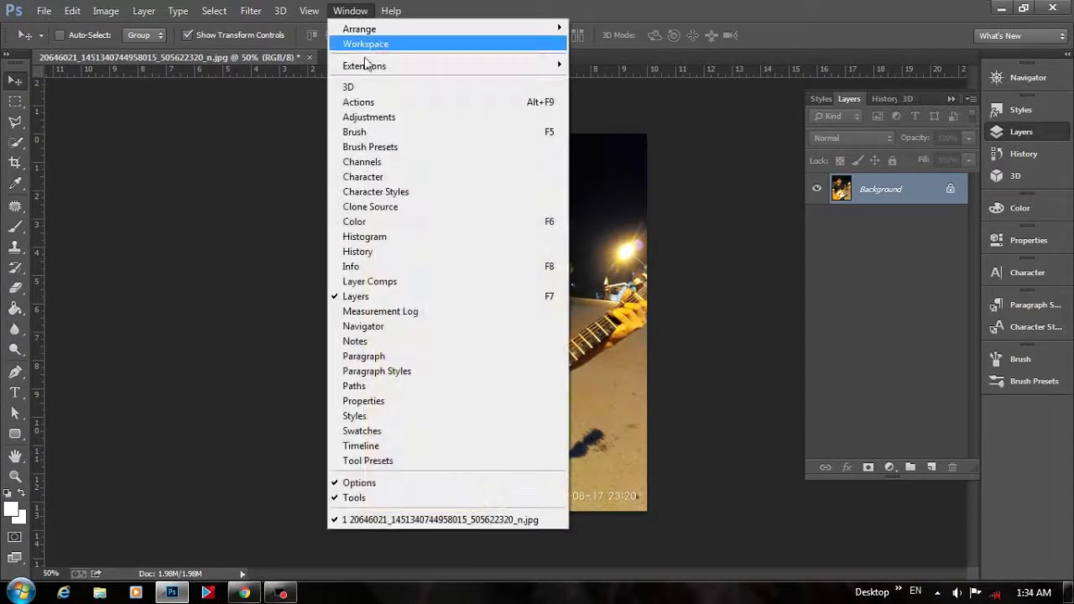
click(386, 447)
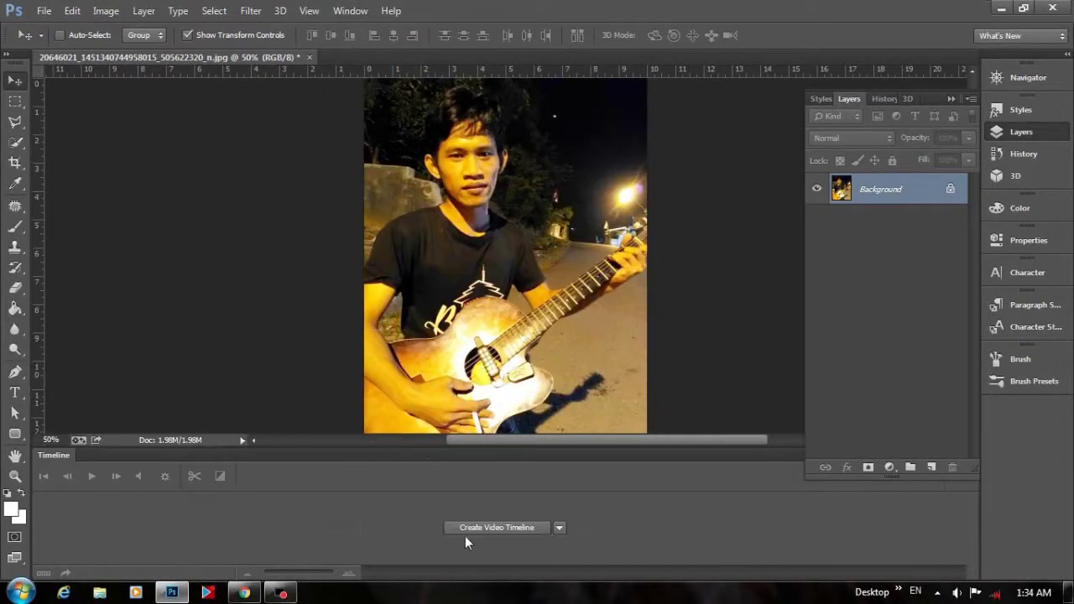
click(491, 535)
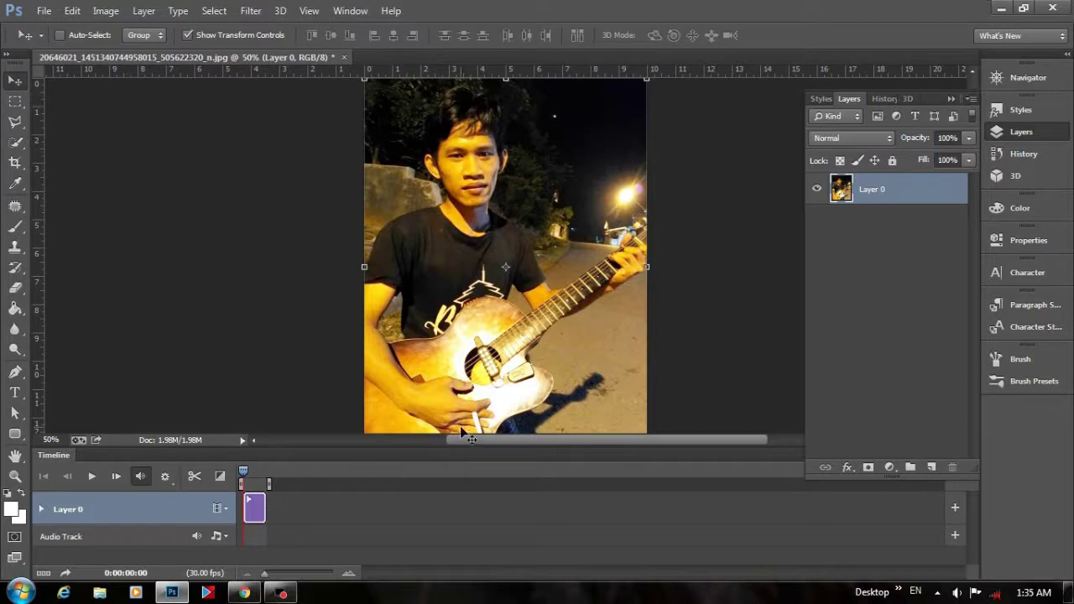
Duplicate Layer 0 into Layer 0 copy and select Layer 0 for editing
drag(885, 186, 931, 467)
click(900, 223)
click(894, 194)
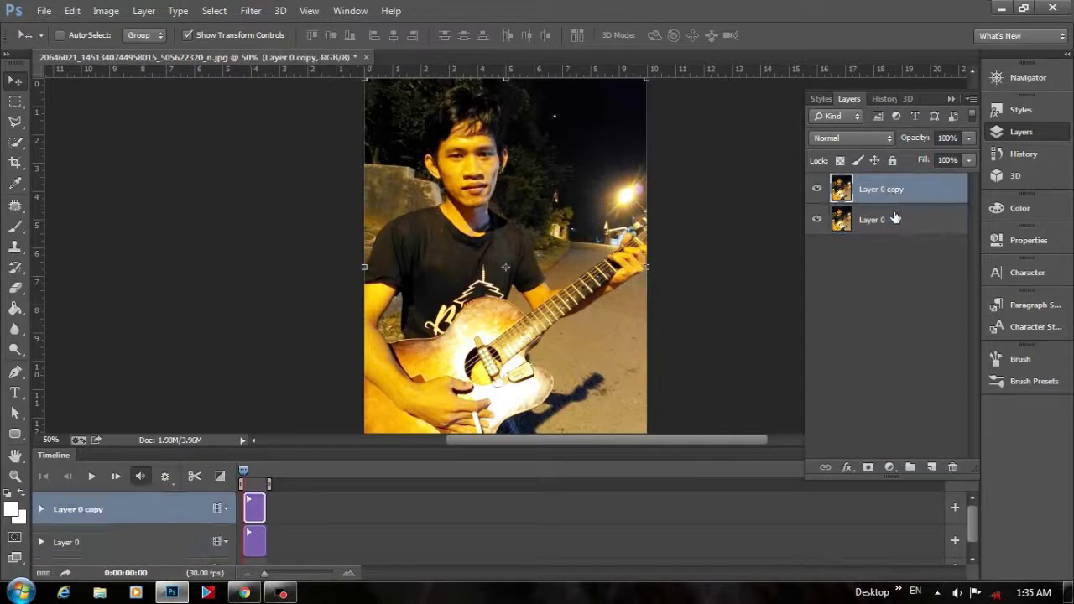
click(892, 215)
click(889, 220)
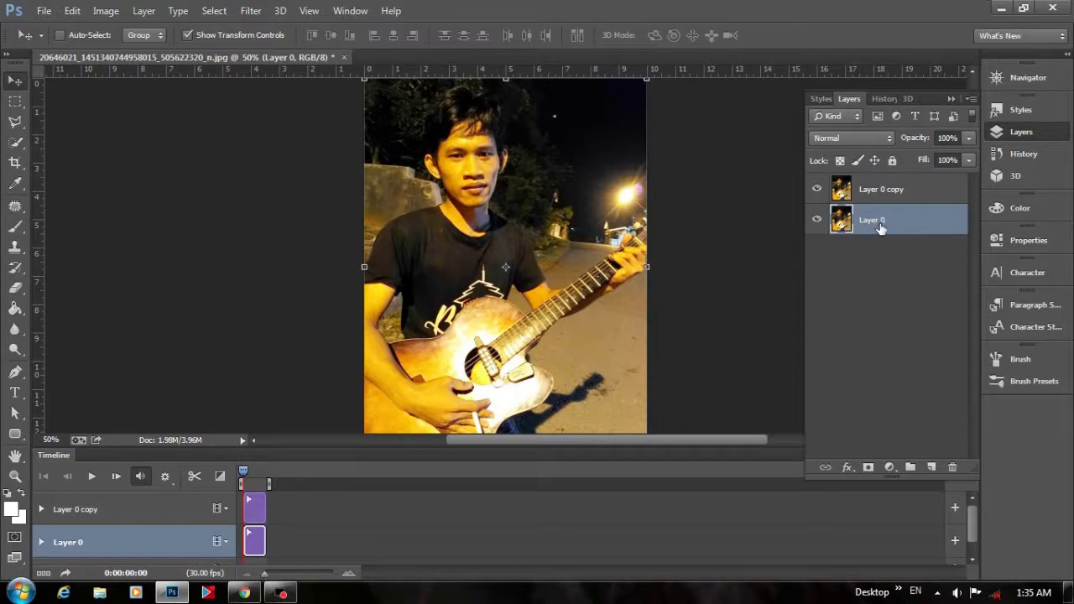
Bloat the guitarist's mouth with the Liquify Bloat tool at brush size 140
click(249, 12)
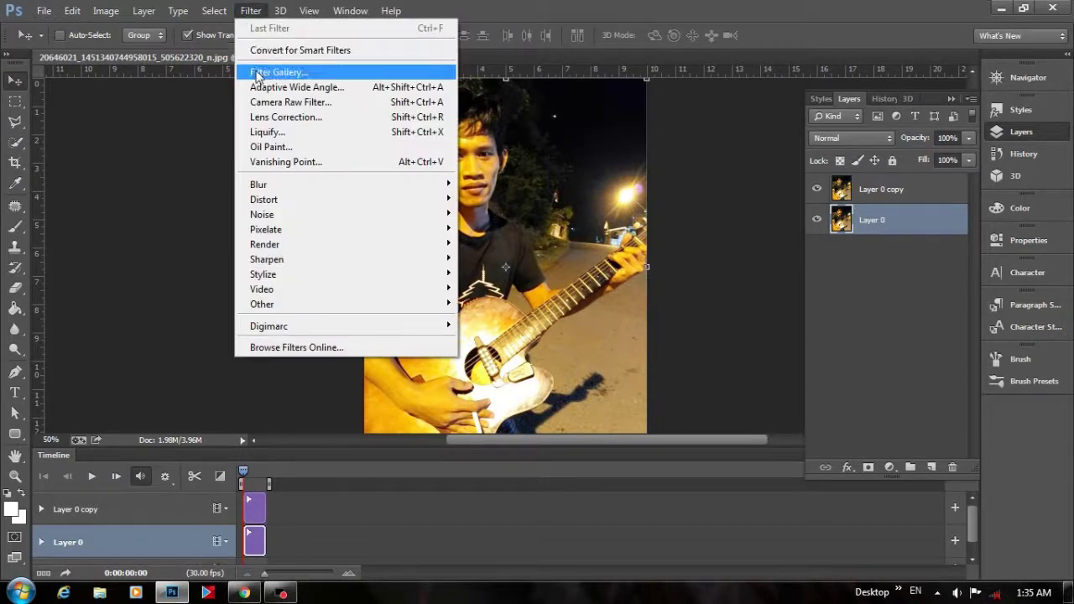
click(272, 136)
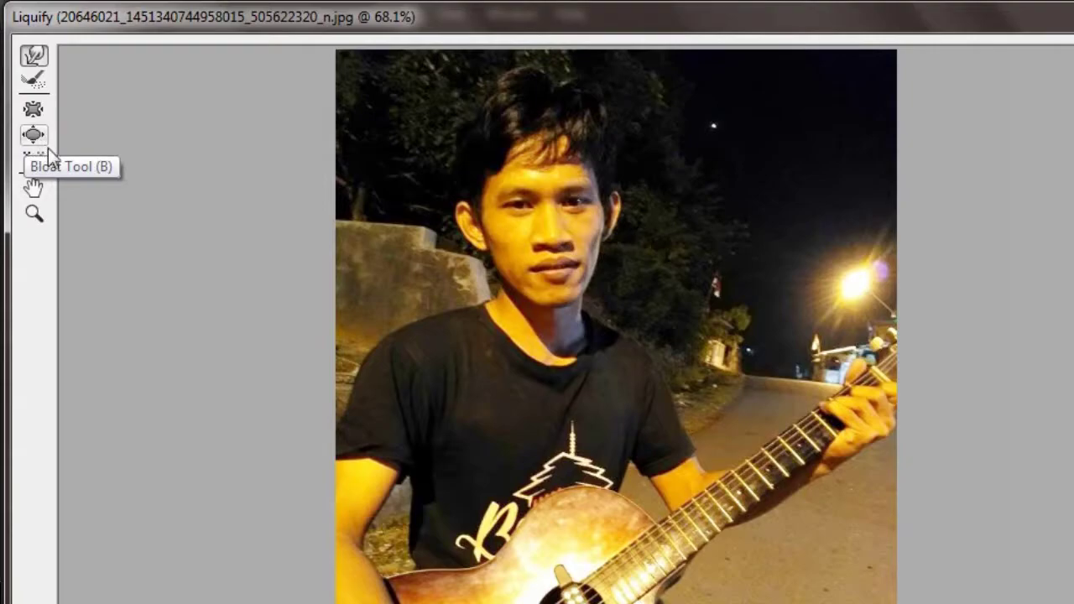
click(33, 137)
click(385, 192)
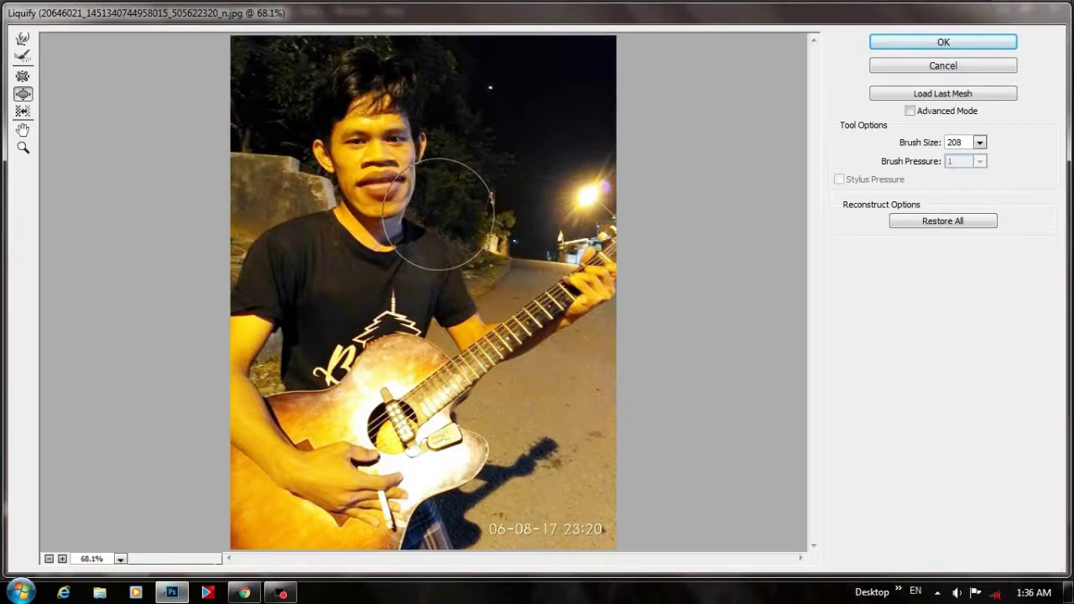
click(961, 225)
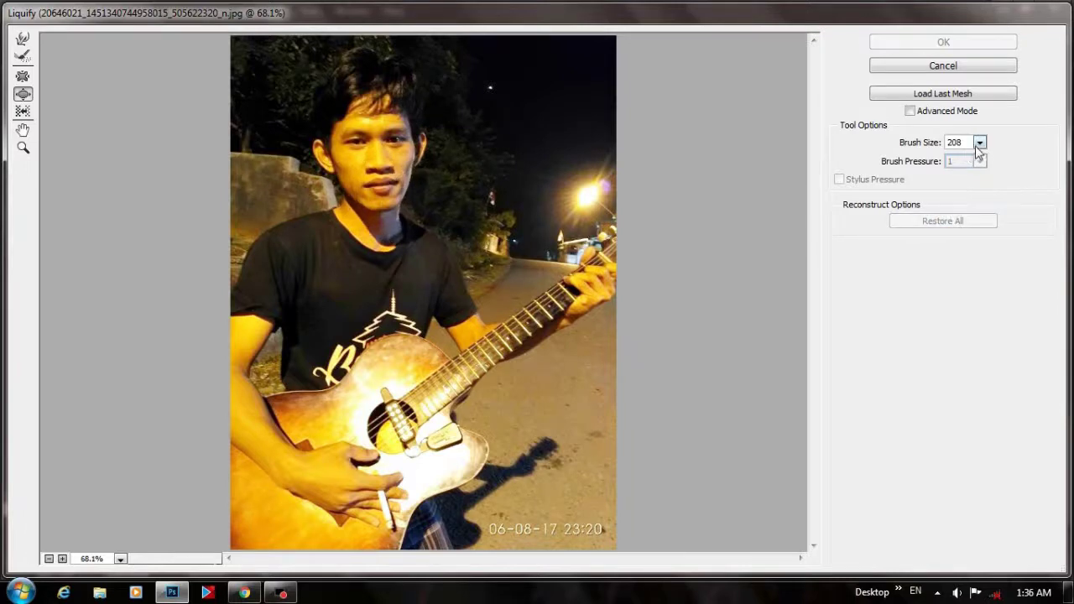
drag(979, 142, 917, 168)
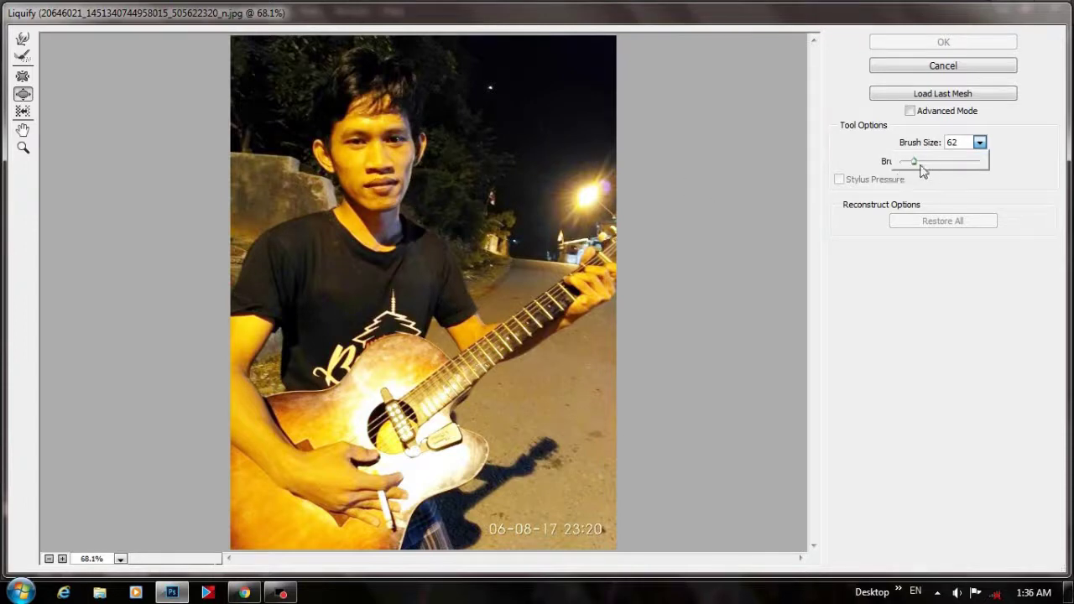
drag(915, 166, 918, 164)
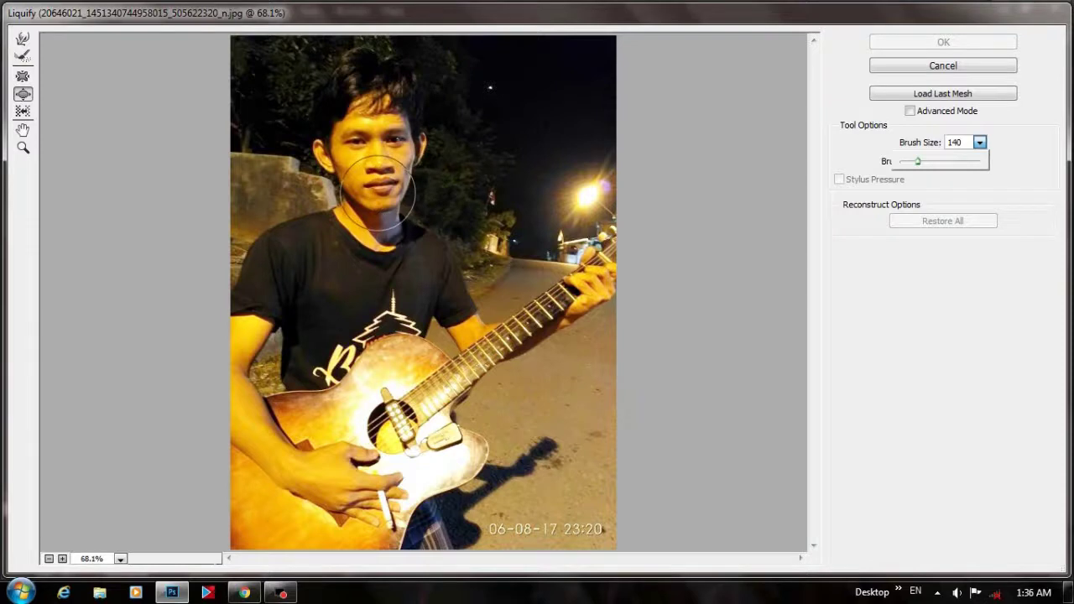
click(381, 186)
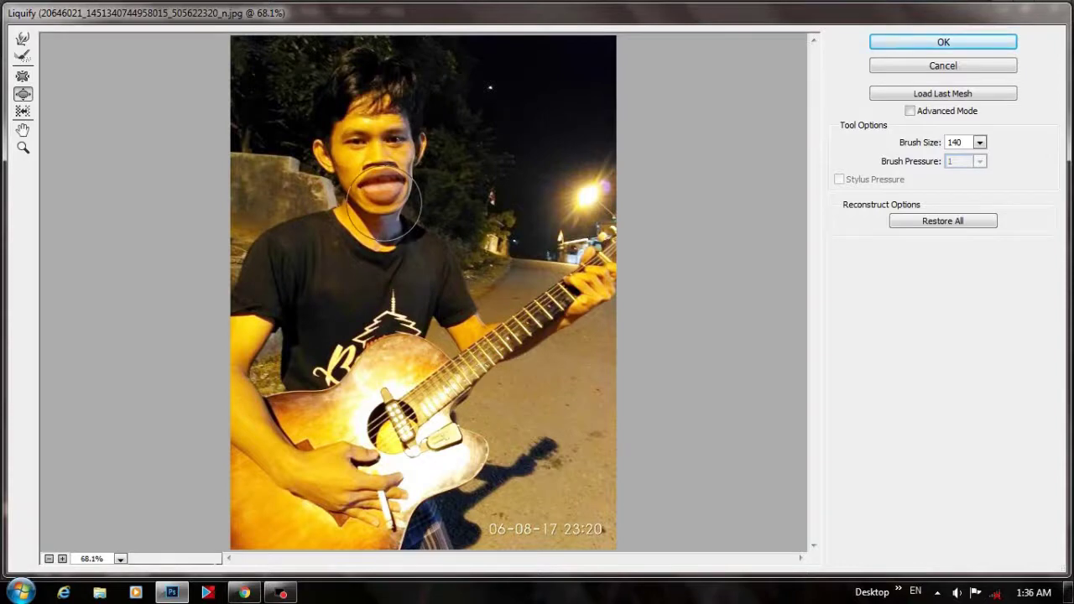
click(975, 42)
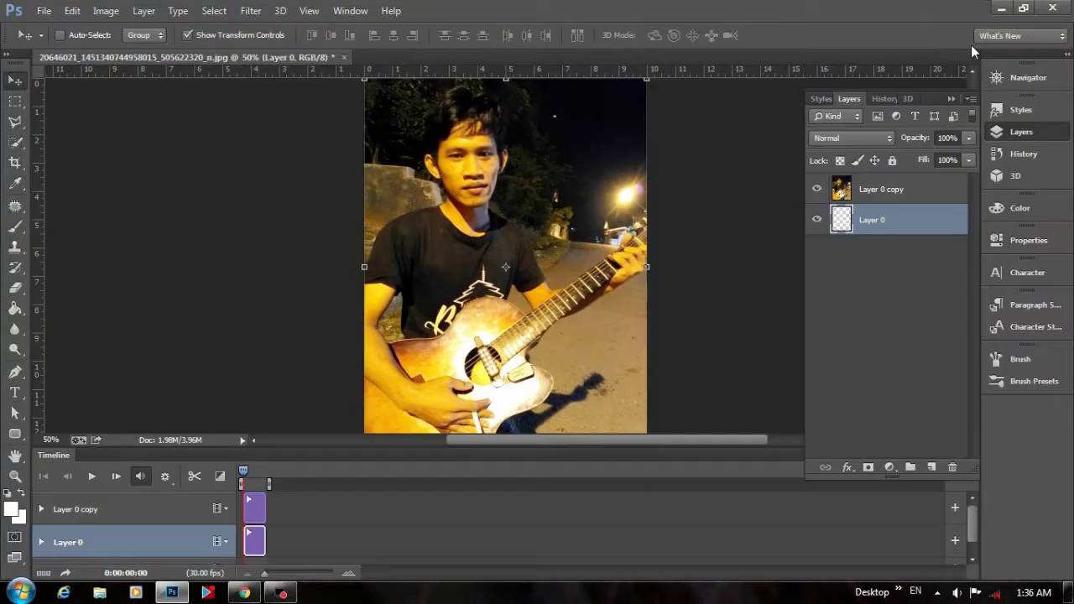
Hide Layer 0 copy so the bloated-mouth face shows on the canvas
click(860, 193)
click(819, 190)
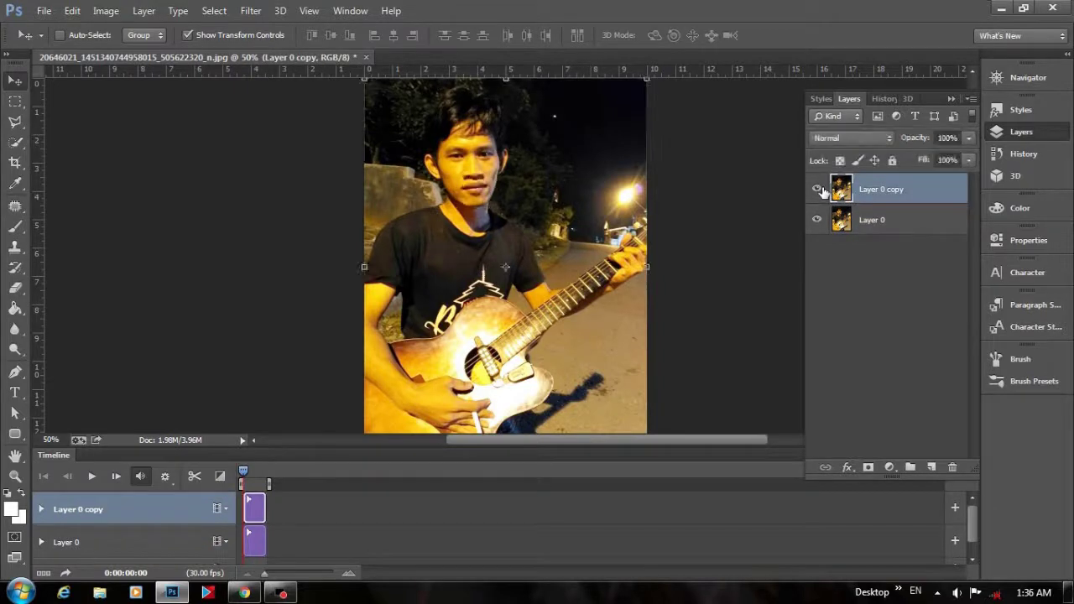
click(819, 190)
click(818, 190)
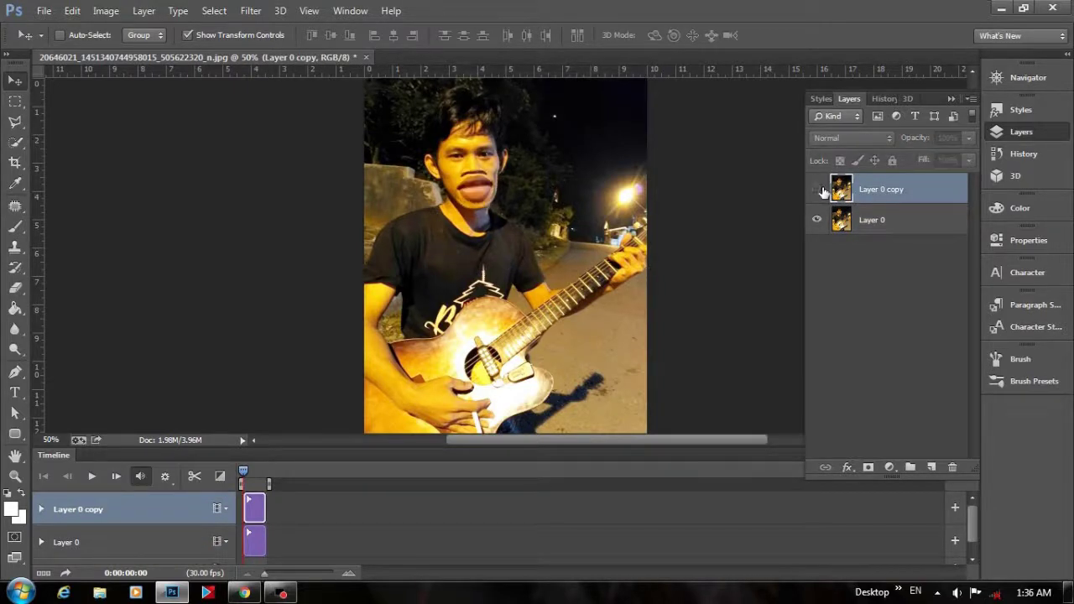
Select Layer 0 and start a new Horizontal Type text layer on the photo
click(871, 222)
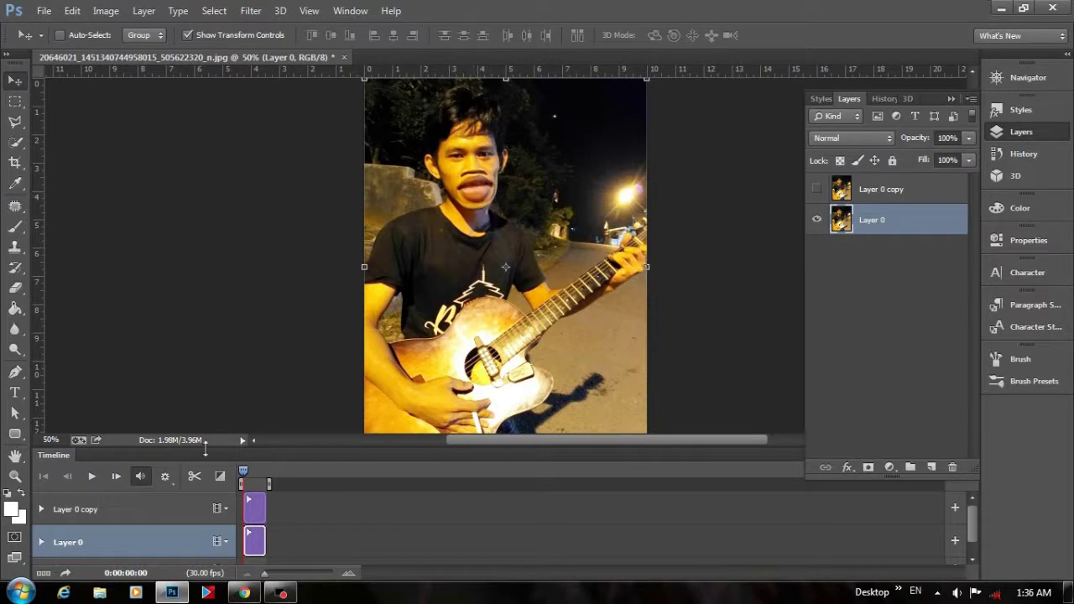
click(21, 394)
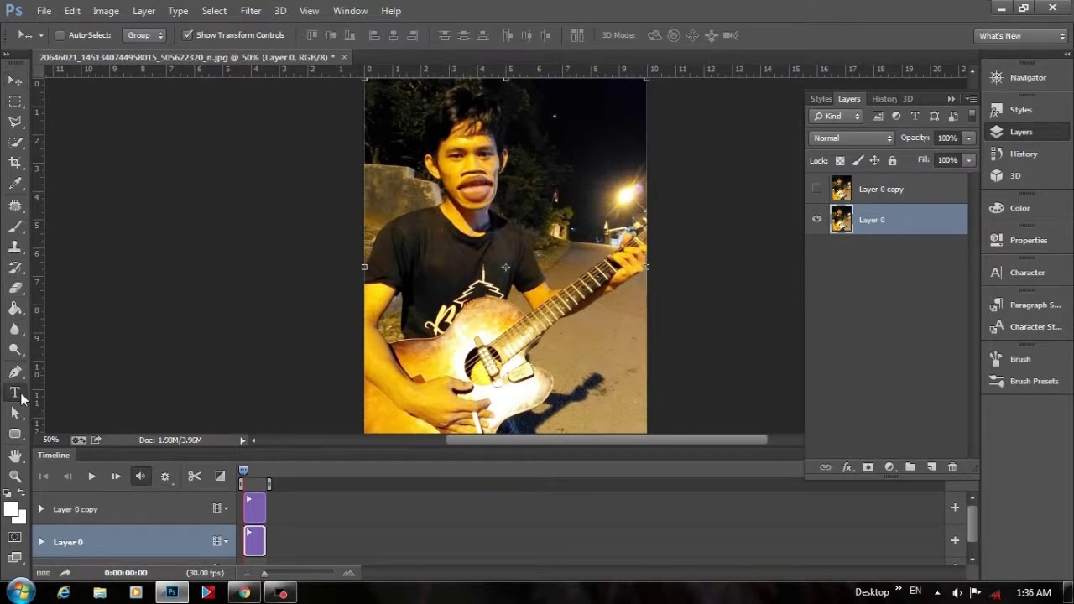
click(510, 209)
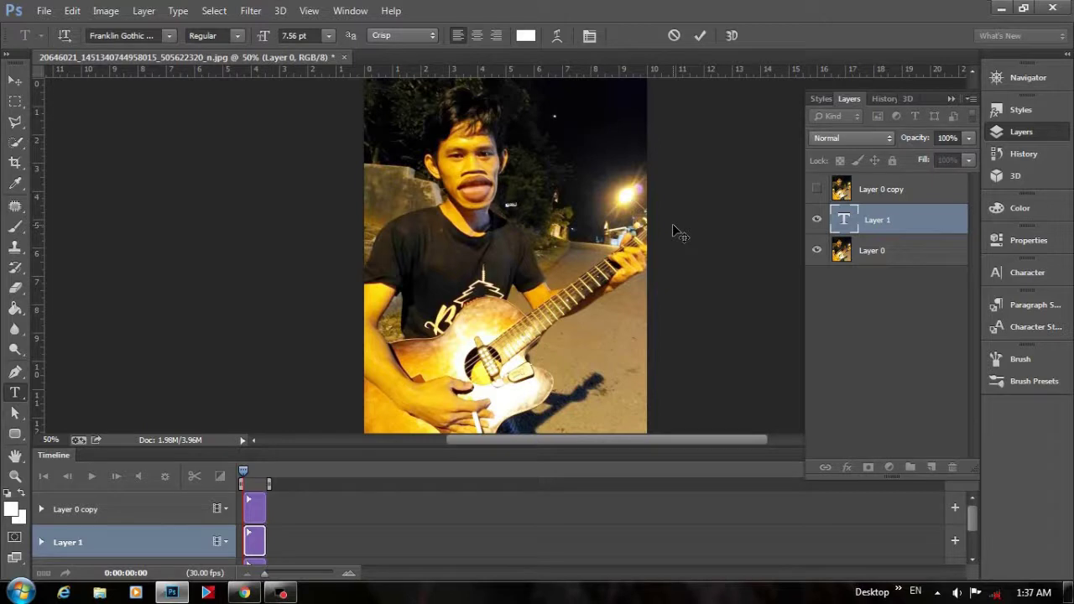
Commit the WOW.! text, then enlarge and rotate it about -21° beside the face
click(15, 79)
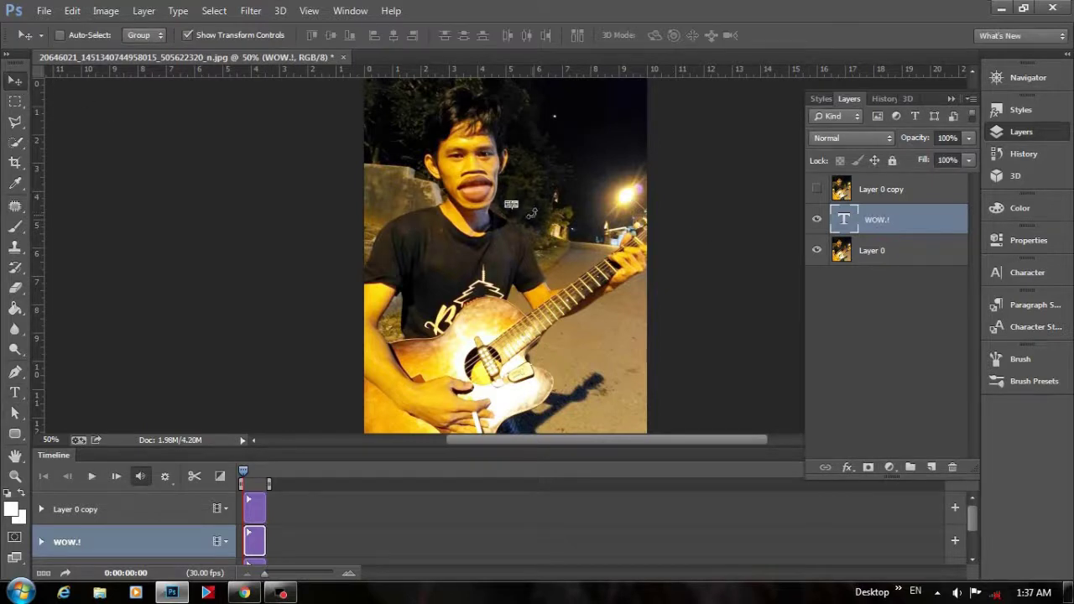
key(ctrl+t)
mouse_move(518, 207)
mouse_down()
mouse_move(631, 255)
mouse_move(599, 238)
mouse_move(612, 198)
mouse_move(592, 172)
mouse_up()
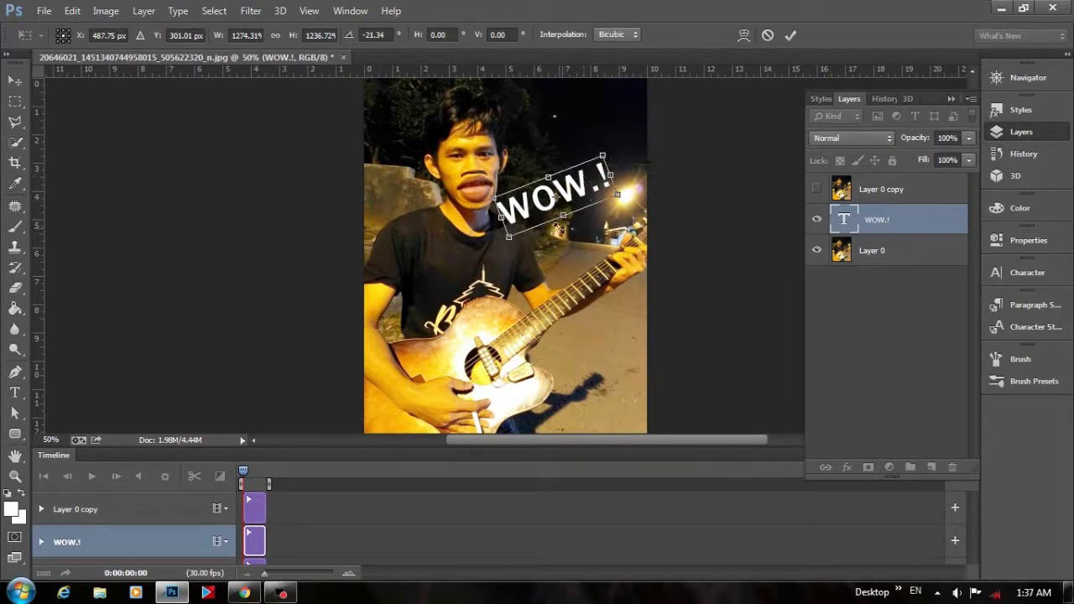
key(Return)
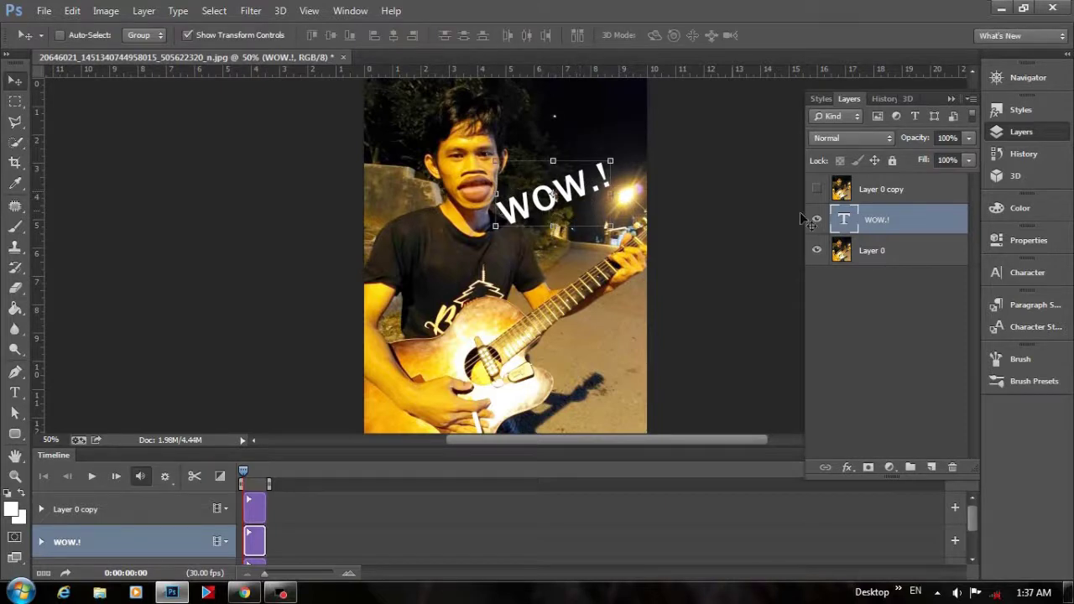
Enable a red Drop Shadow at 100% opacity in the WOW.! layer's Blending Options
right_click(895, 231)
click(631, 111)
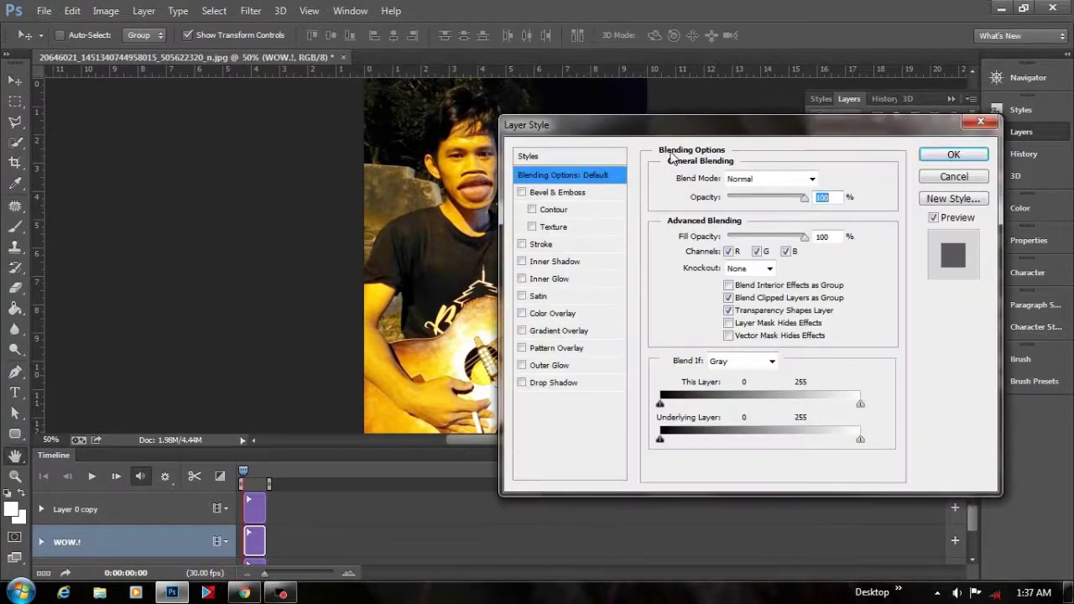
drag(671, 120, 843, 67)
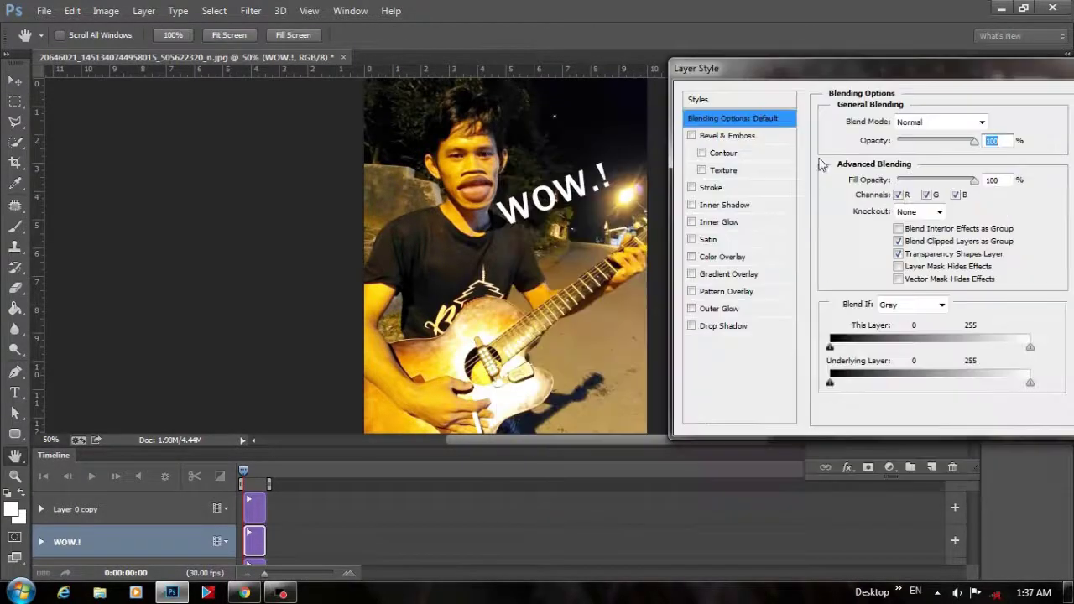
click(740, 330)
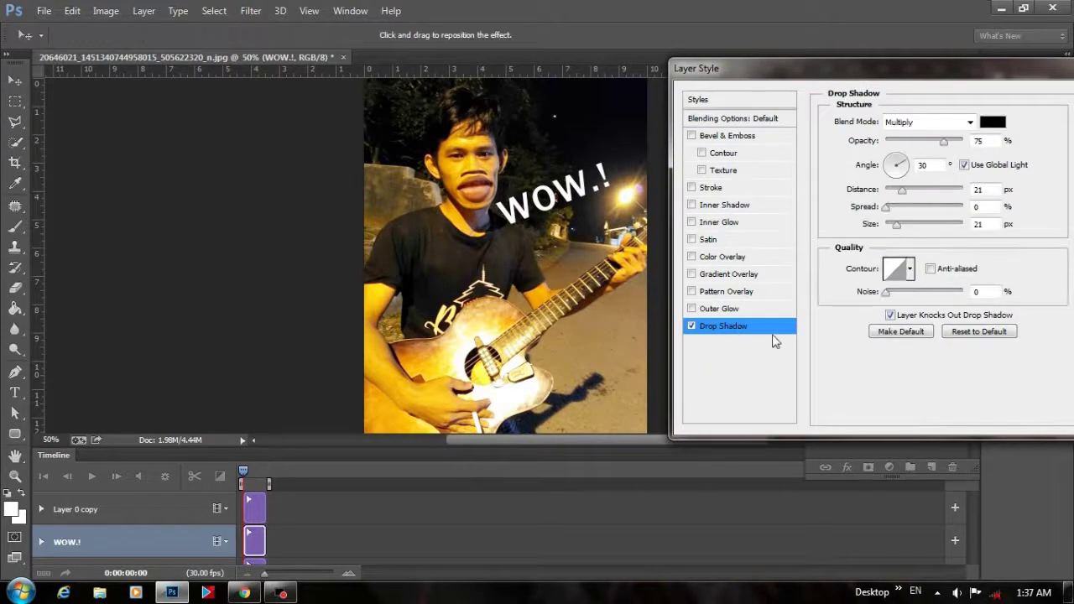
drag(944, 142, 967, 142)
click(993, 122)
click(816, 46)
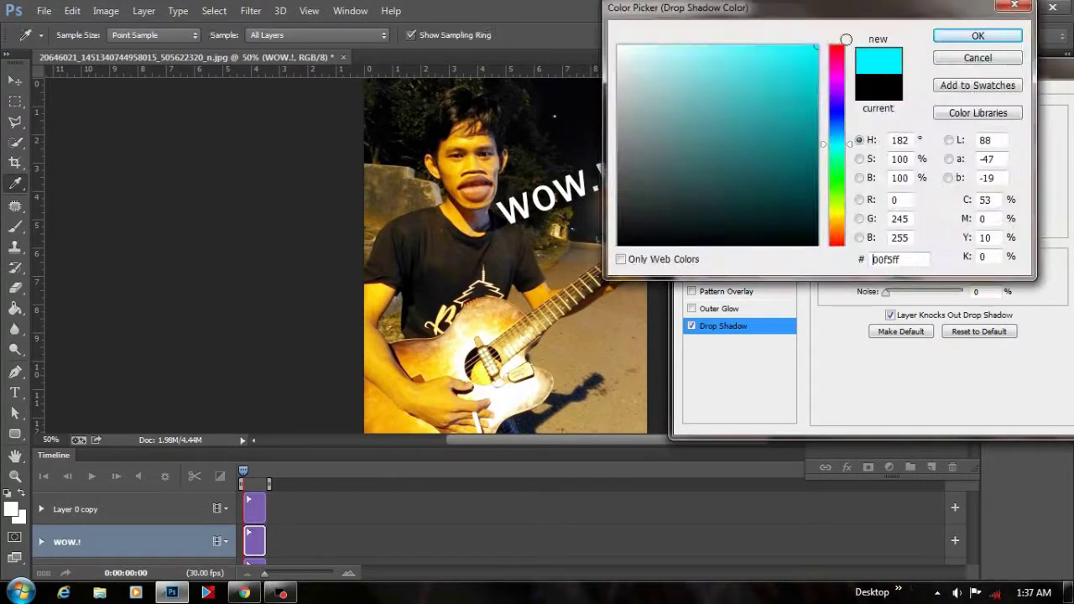
drag(843, 135, 836, 46)
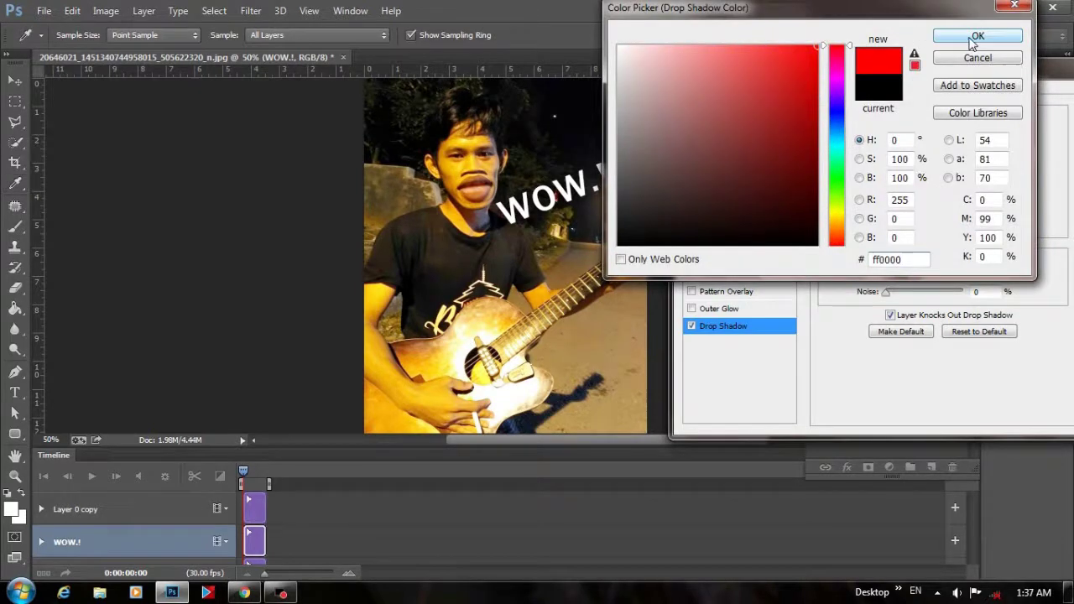
click(961, 36)
Set the shadow to Normal mode, size 0, small distance and angle -157°, and apply
click(970, 122)
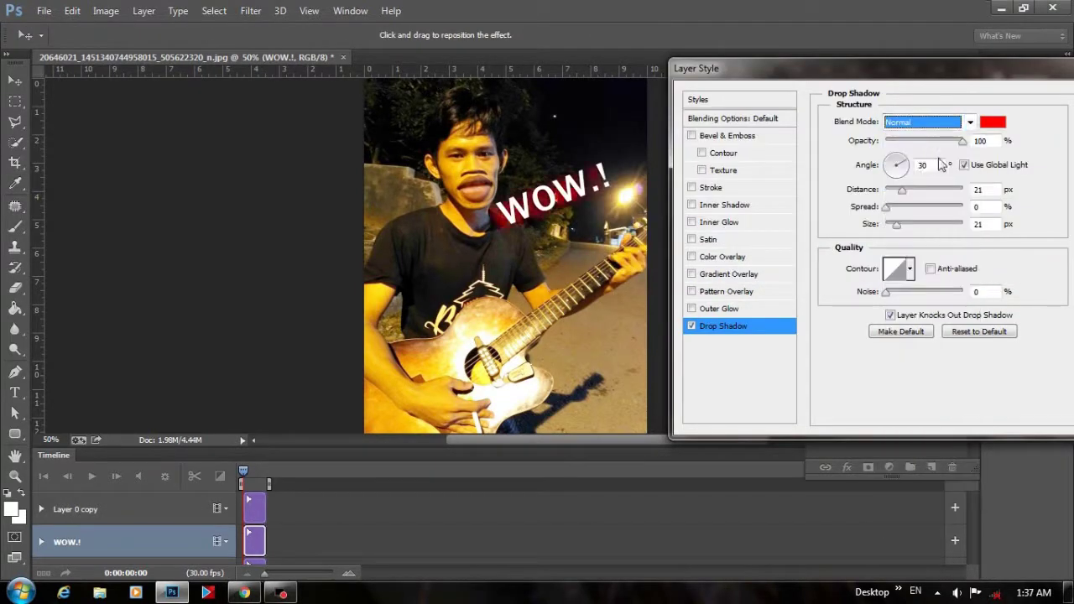
drag(898, 225, 894, 229)
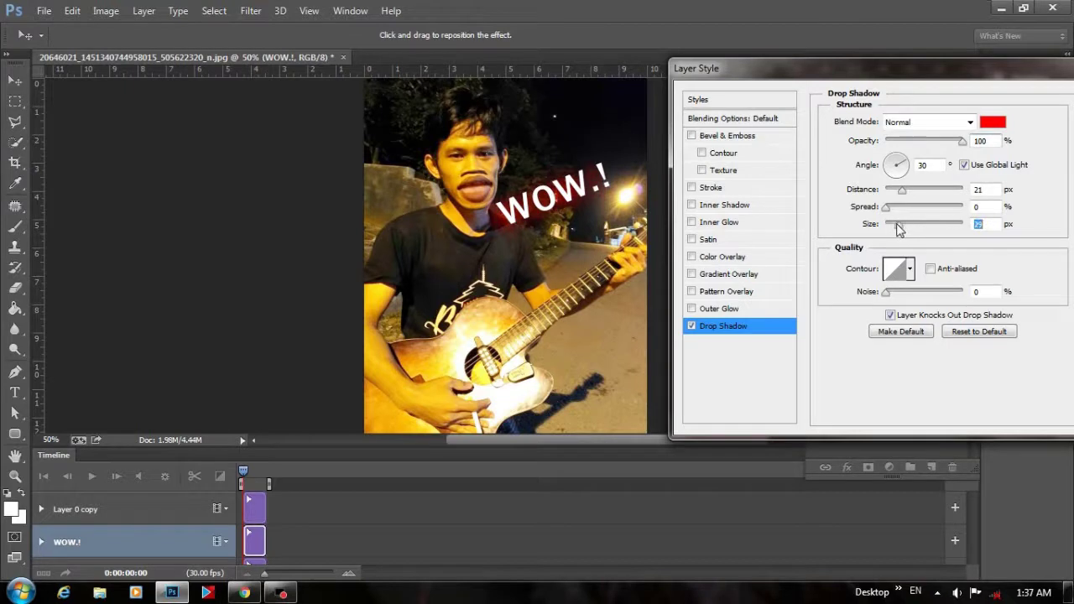
drag(896, 229, 873, 229)
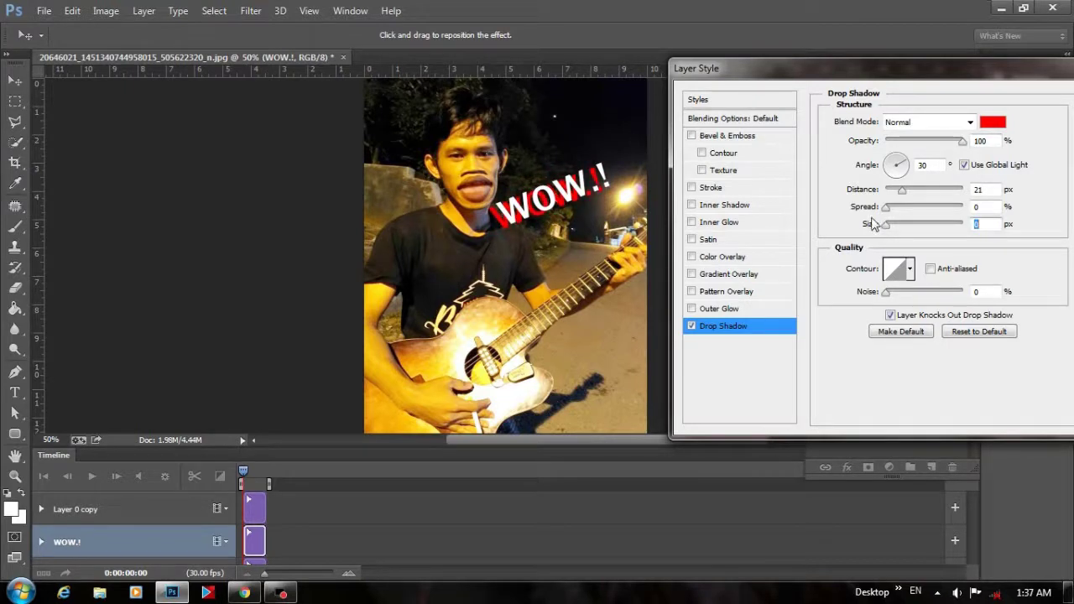
drag(902, 191, 892, 195)
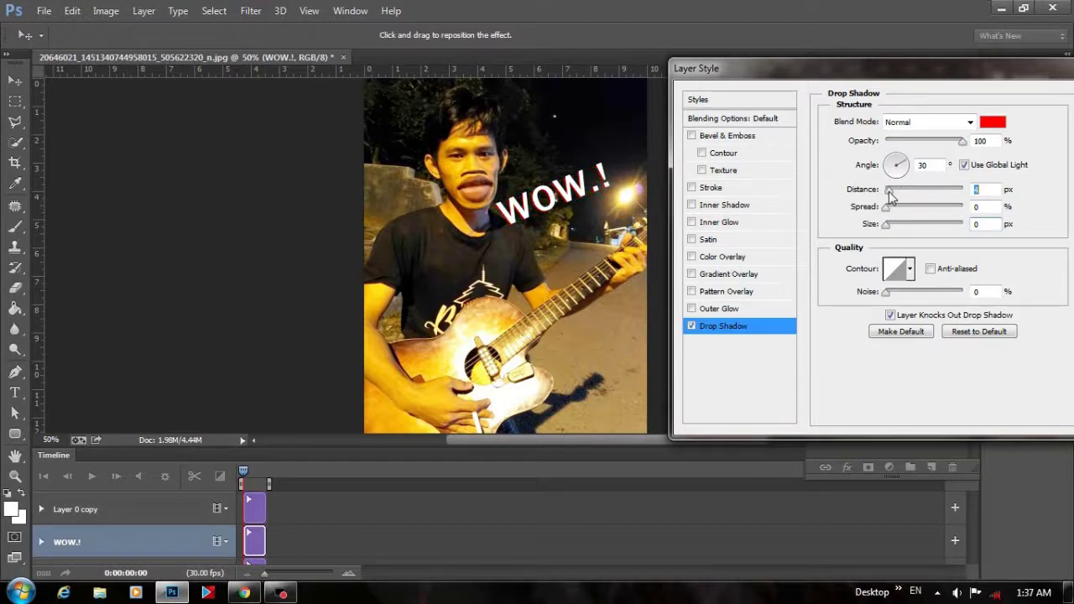
drag(890, 196, 883, 199)
click(892, 173)
drag(886, 191, 890, 196)
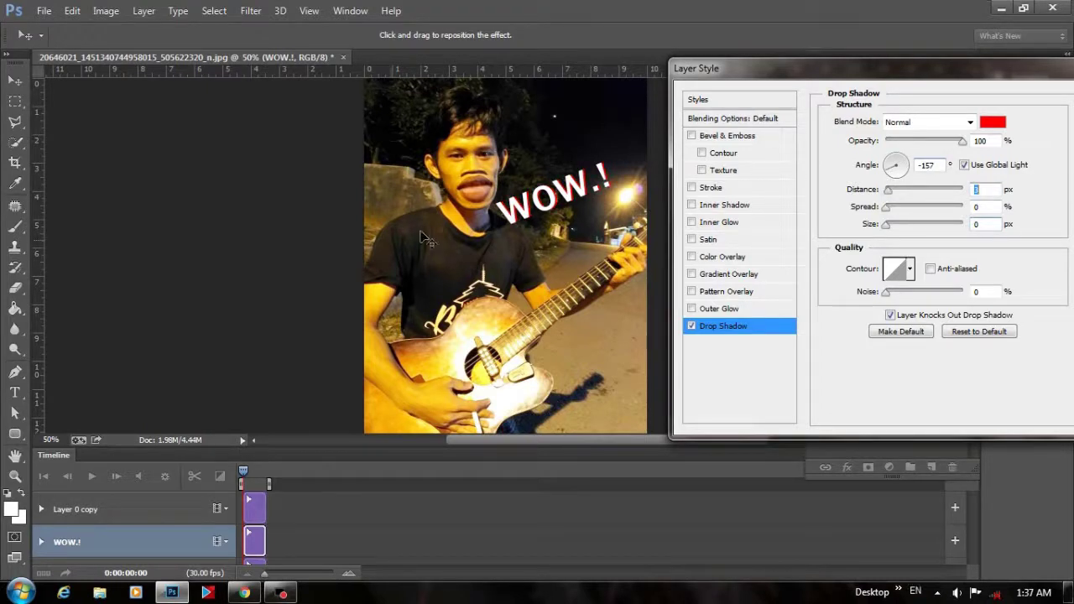
drag(975, 74, 795, 101)
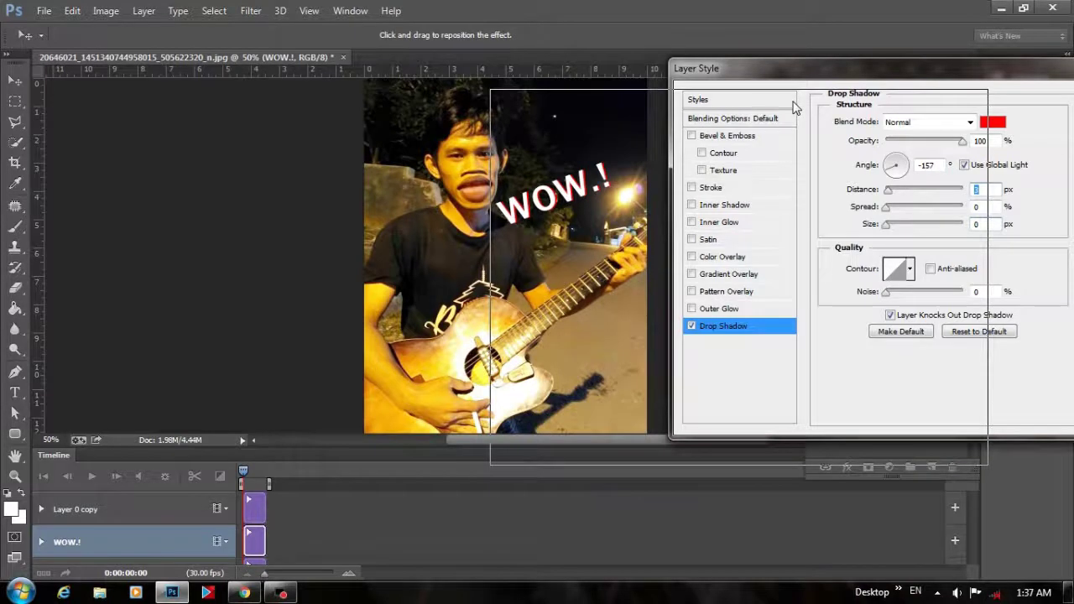
click(942, 128)
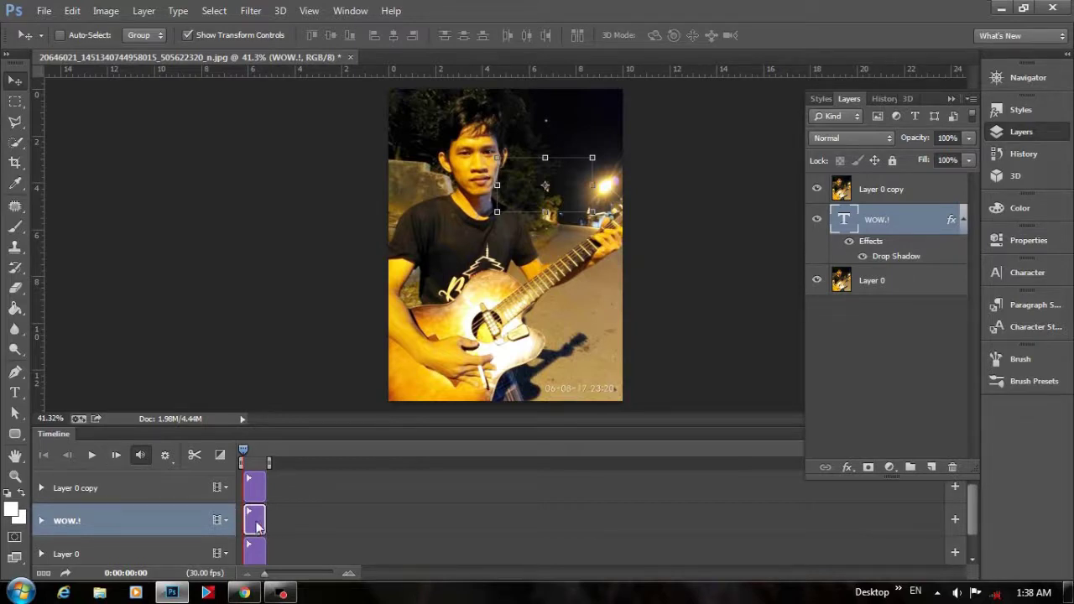
Drag the WOW.! and Layer 0 clips to start after Layer 0 copy, then preview
click(257, 553)
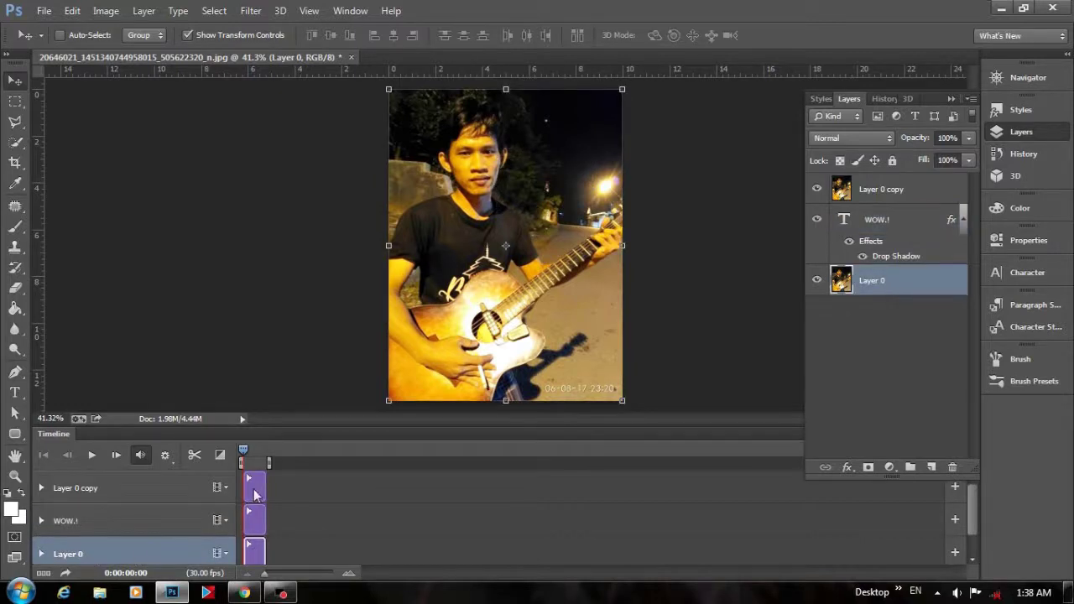
click(254, 491)
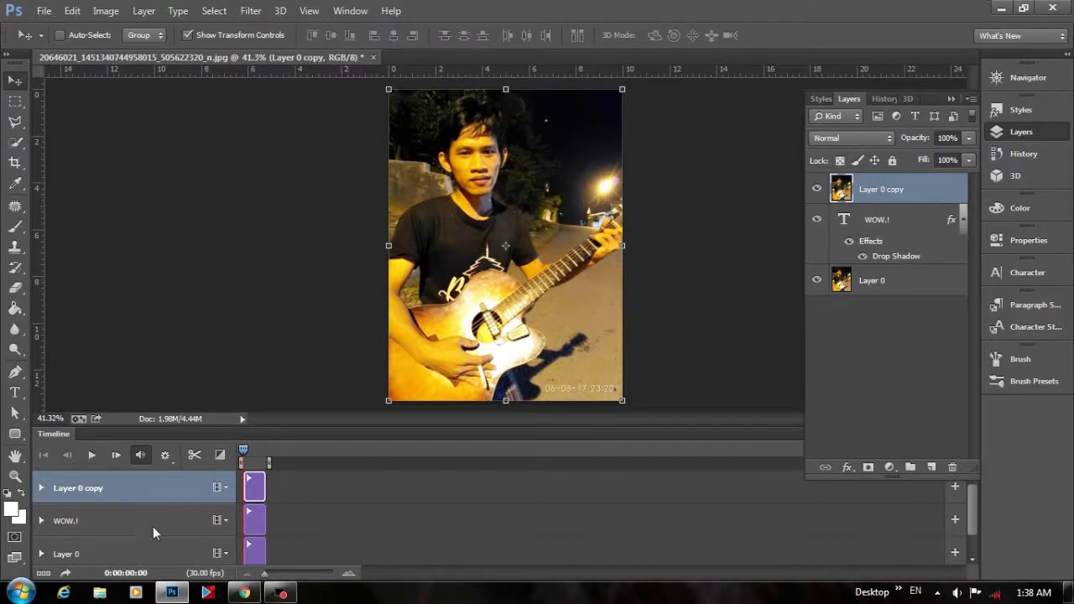
click(261, 522)
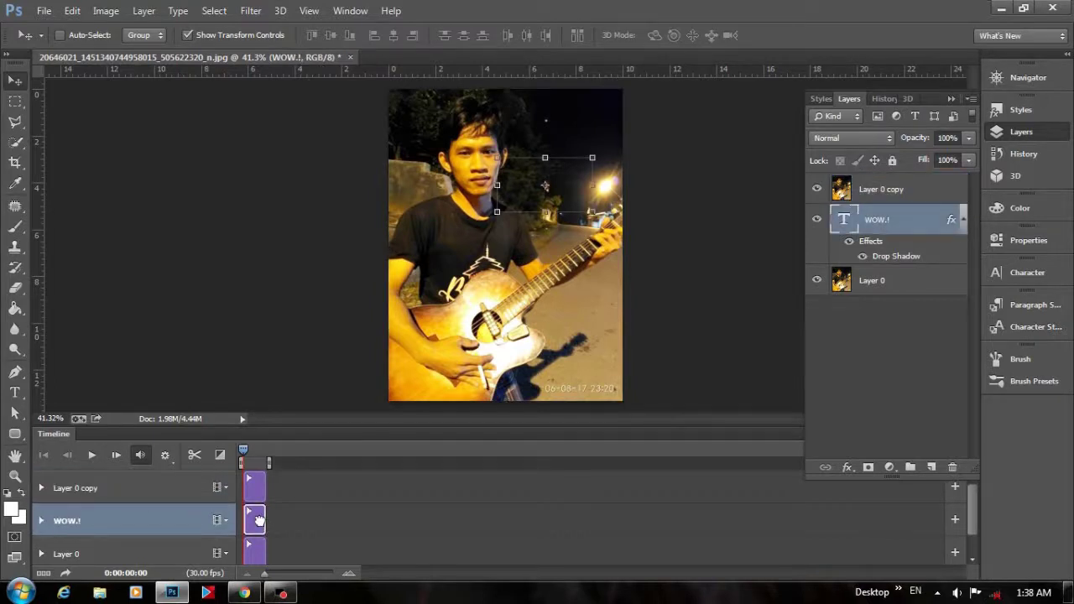
drag(262, 521, 287, 521)
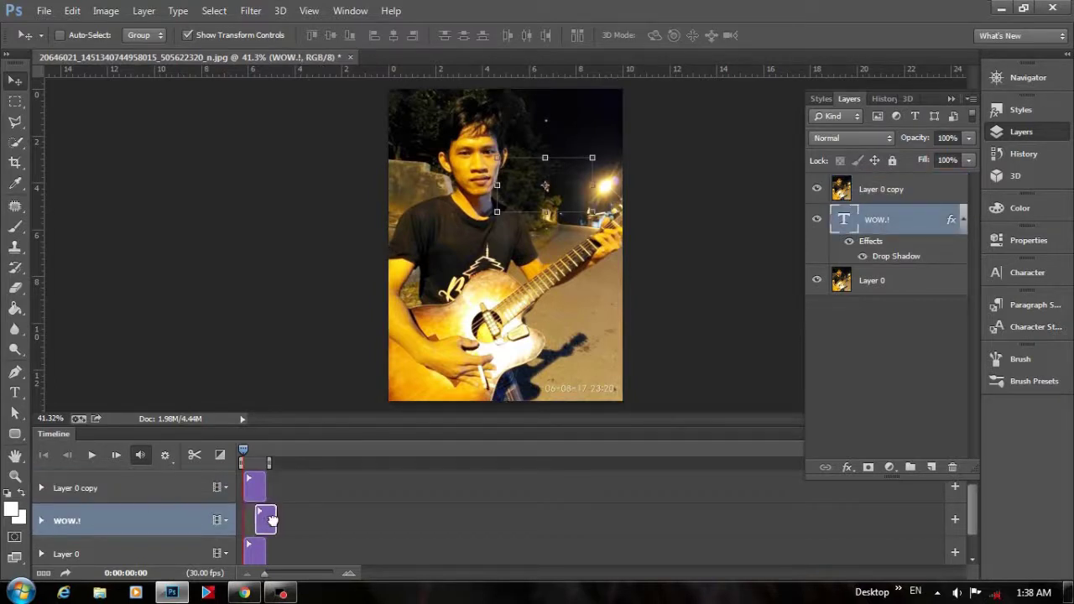
drag(260, 553, 283, 554)
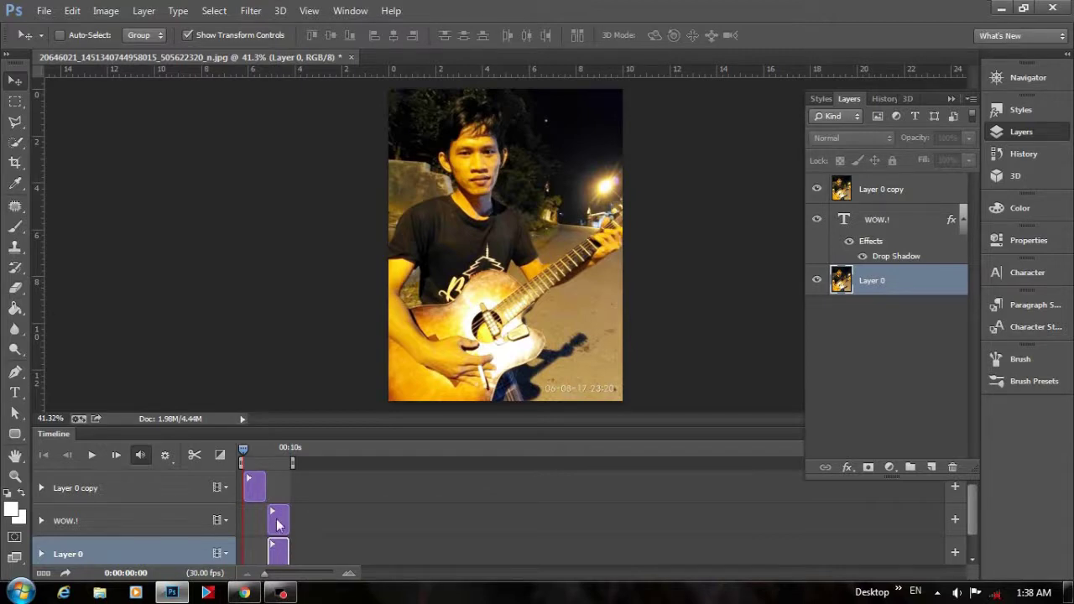
click(92, 457)
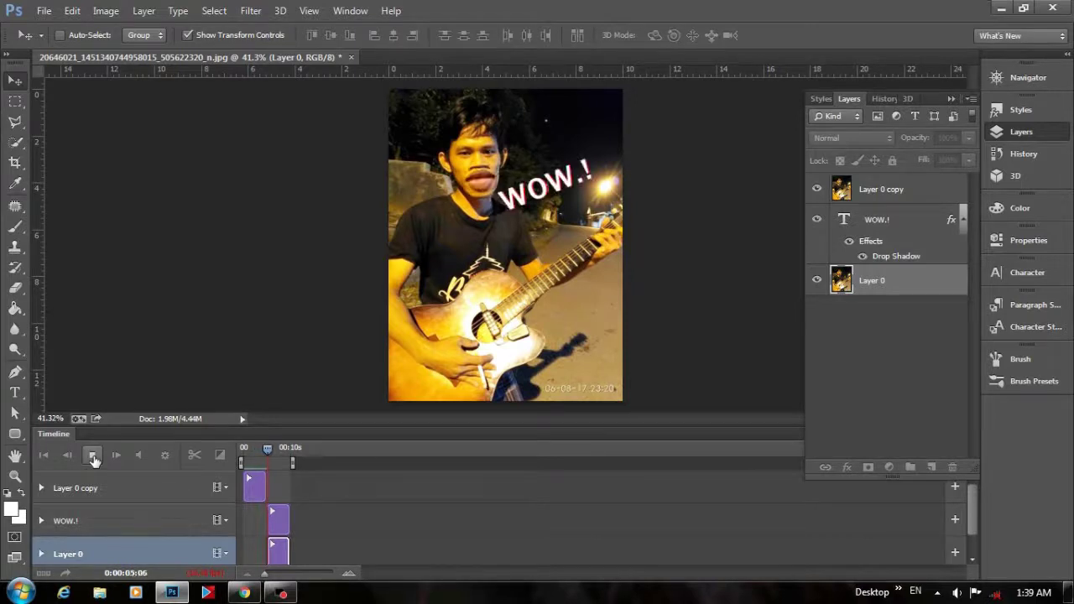
Zoom the Timeline in and trim the Layer 0 copy clip to a brief stub
click(93, 456)
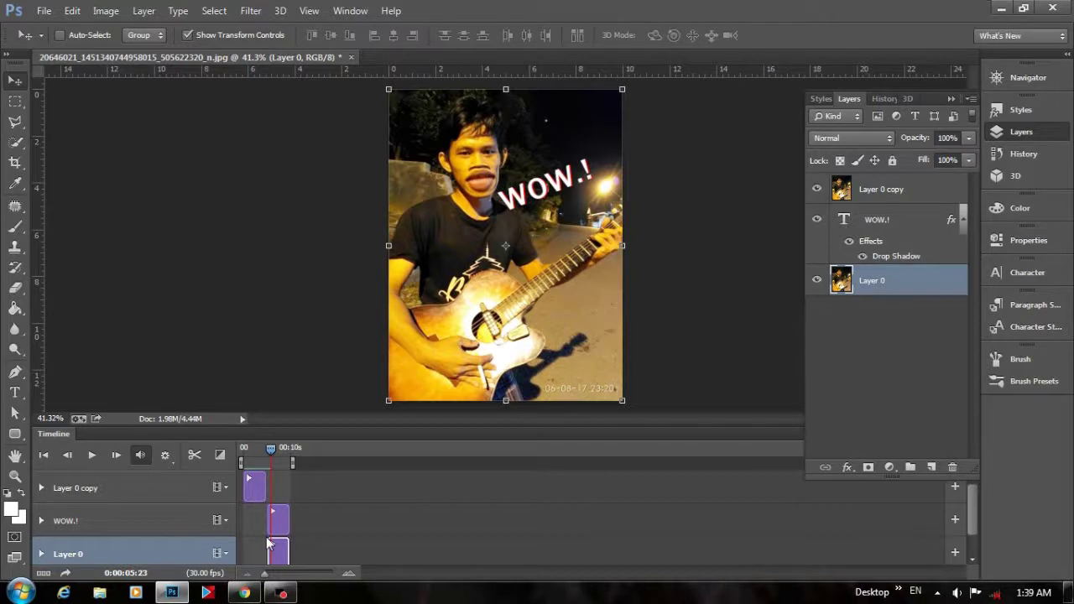
drag(266, 575, 279, 576)
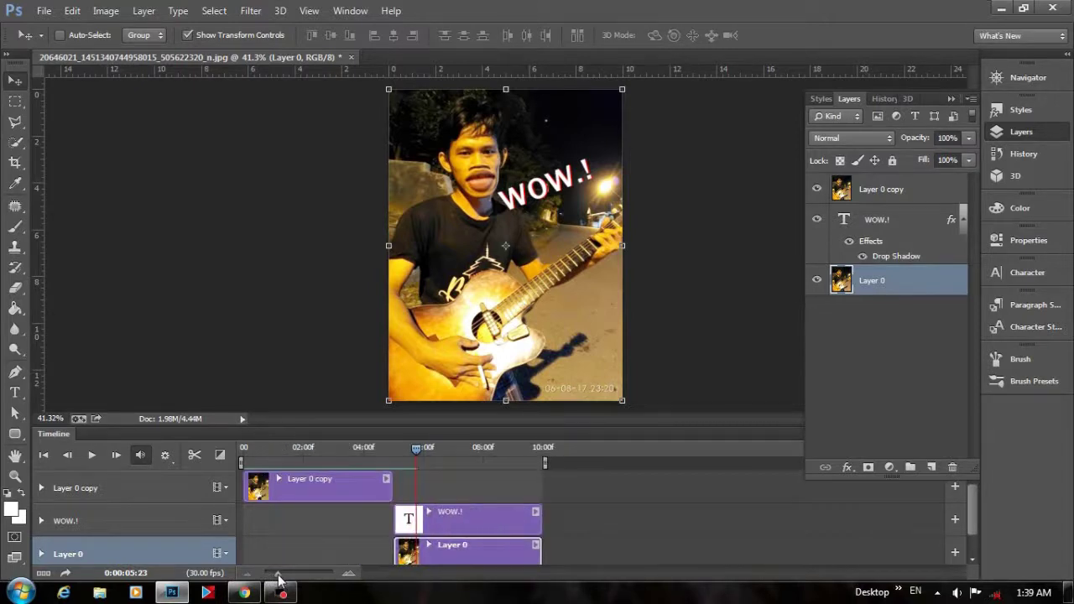
drag(279, 579, 278, 579)
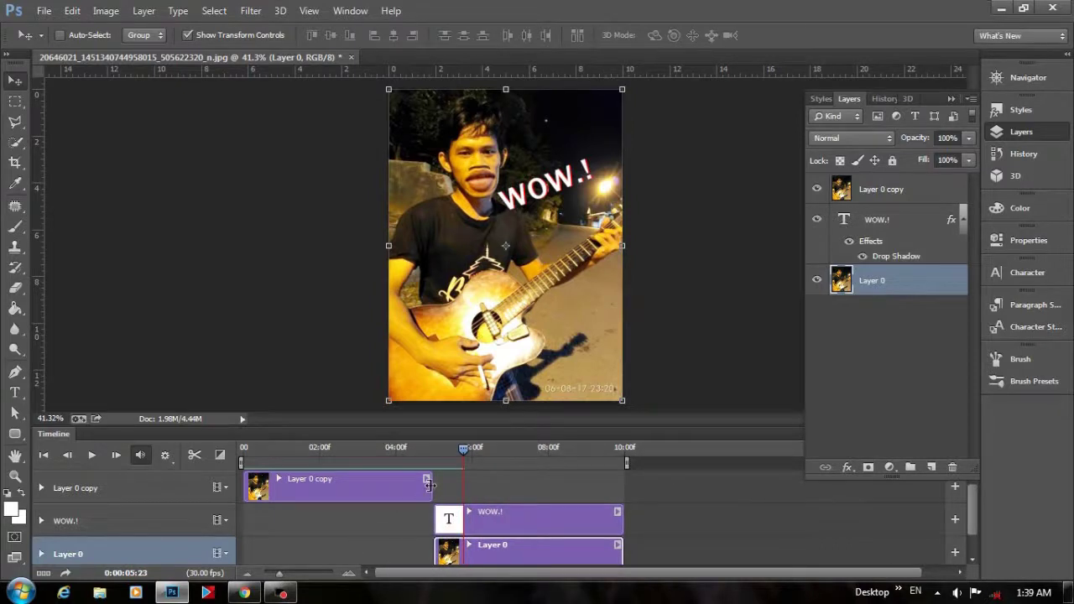
drag(428, 484, 274, 492)
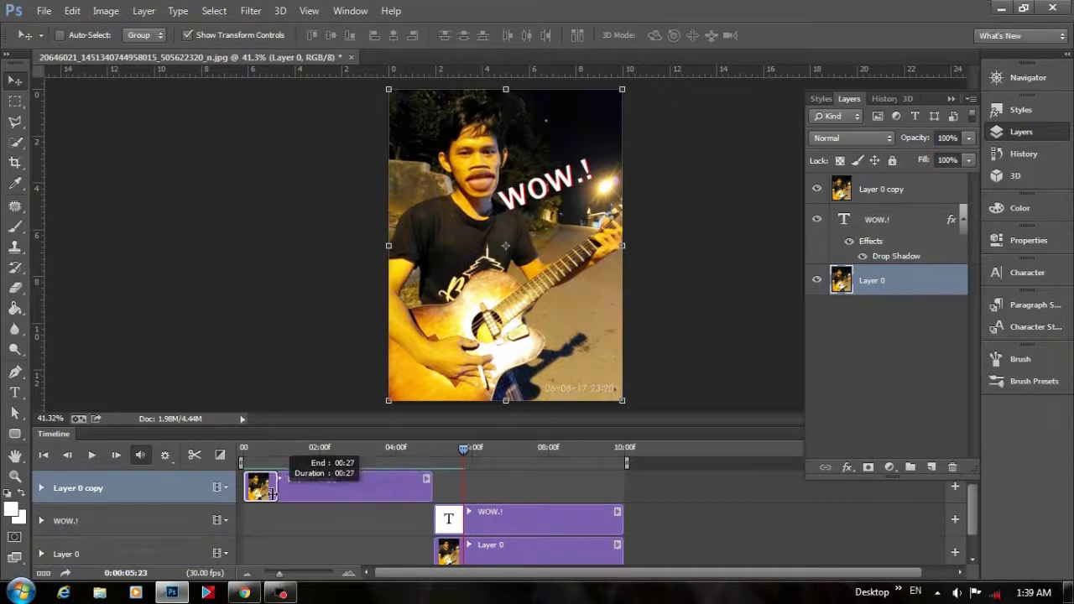
drag(274, 492, 266, 492)
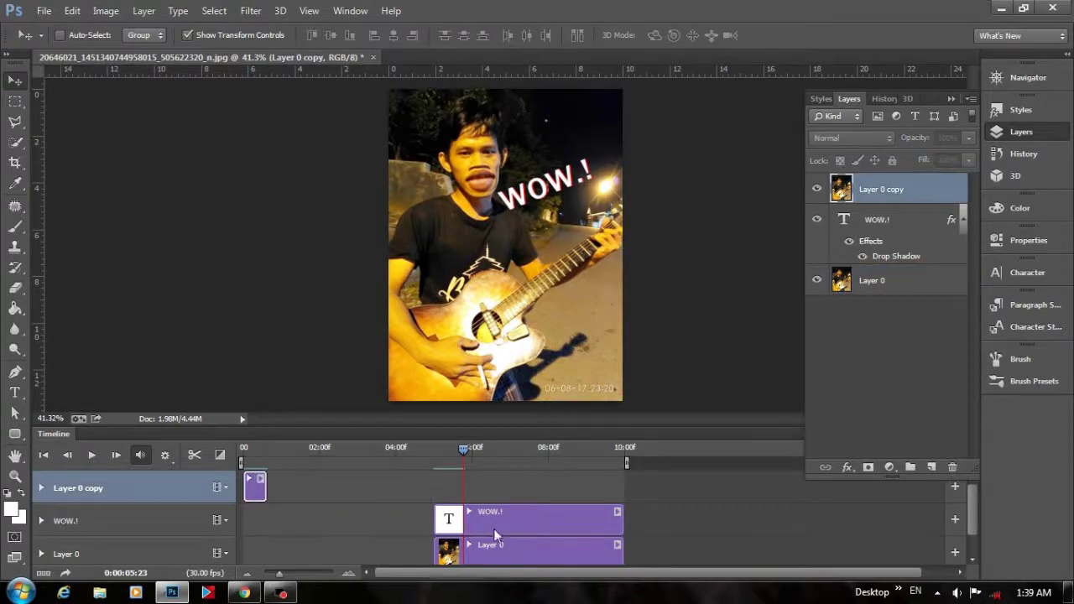
Move the WOW.! and Layer 0 clips after Layer 0 copy and trim both equally short
drag(521, 517, 327, 514)
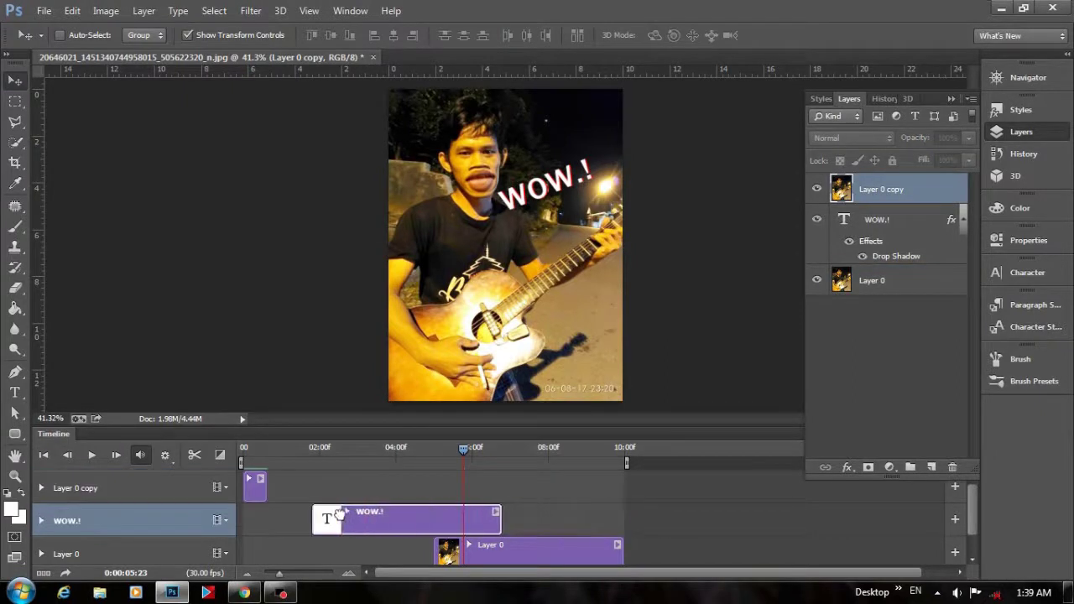
drag(340, 516, 347, 517)
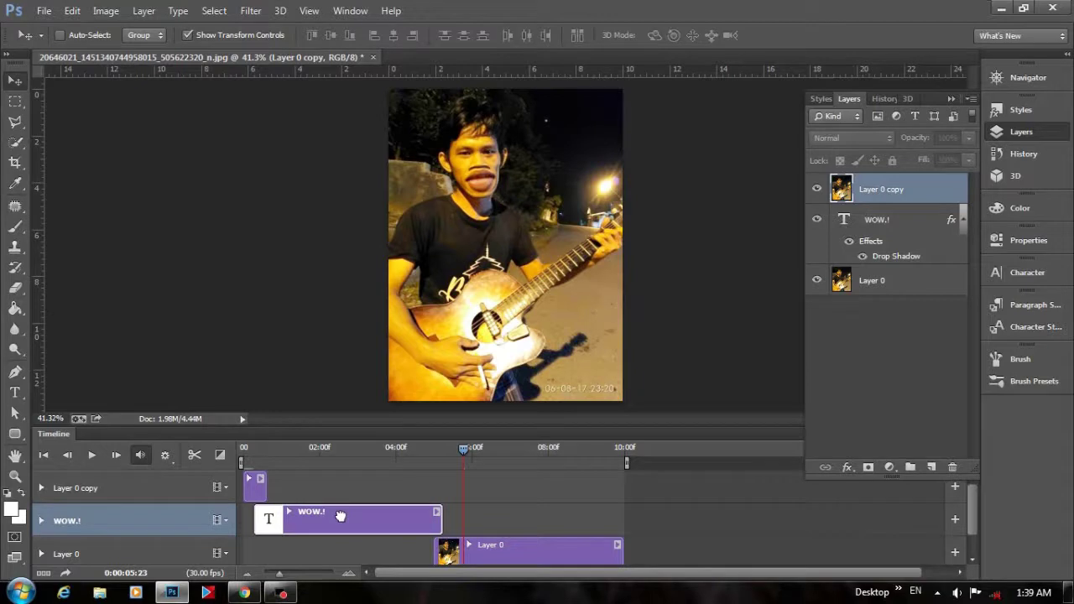
click(348, 518)
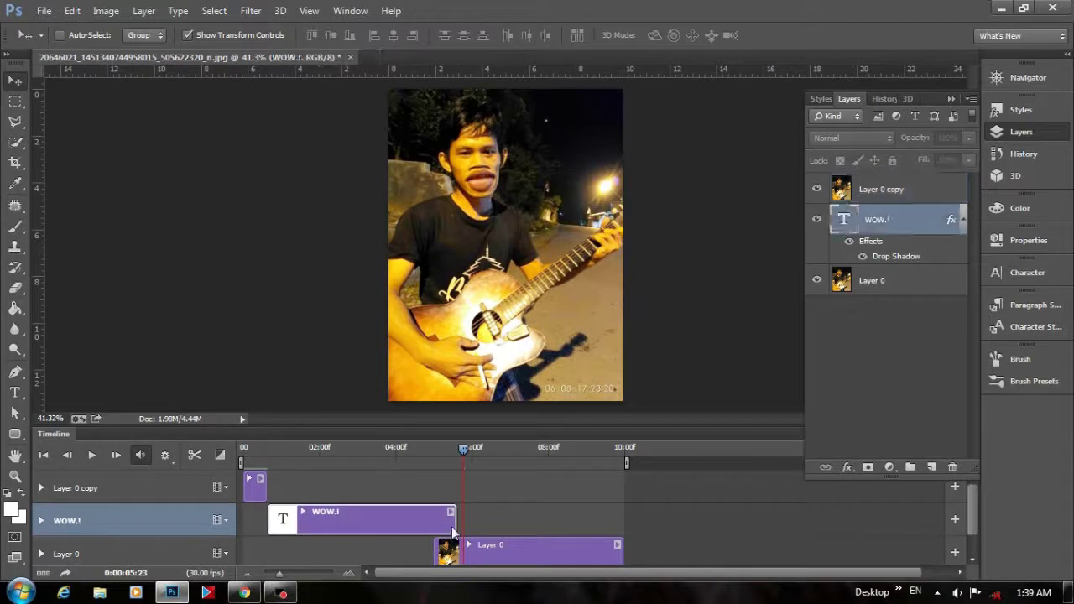
drag(454, 525, 285, 527)
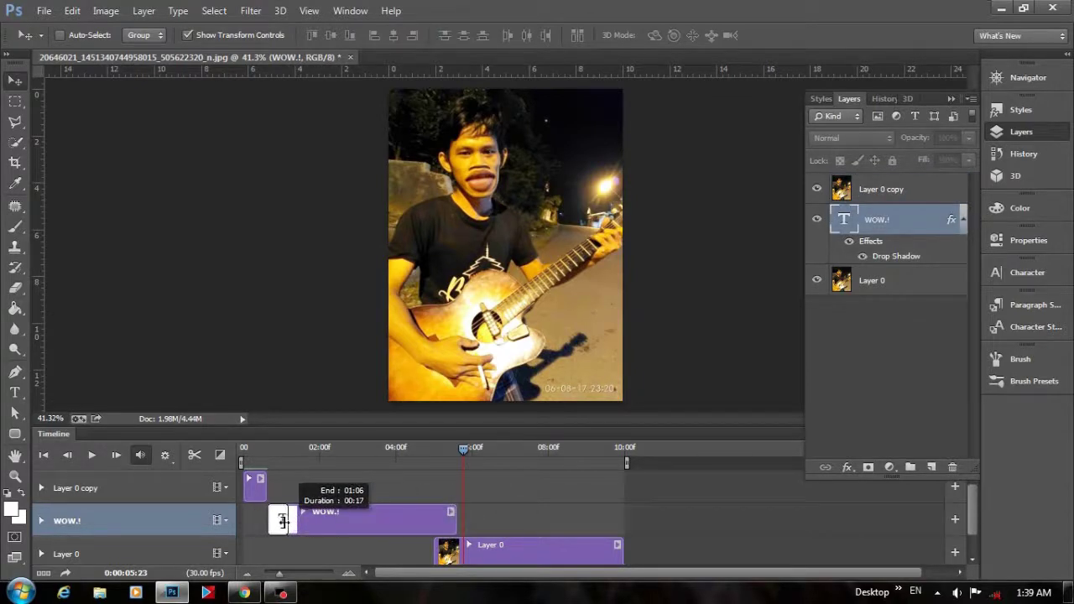
drag(495, 556, 424, 561)
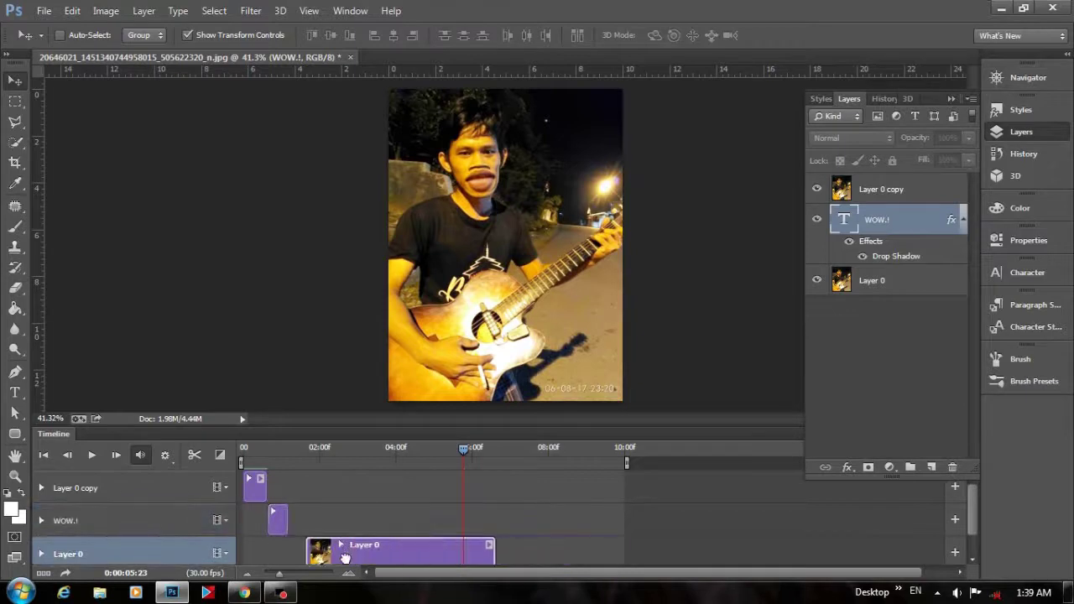
drag(454, 552, 287, 554)
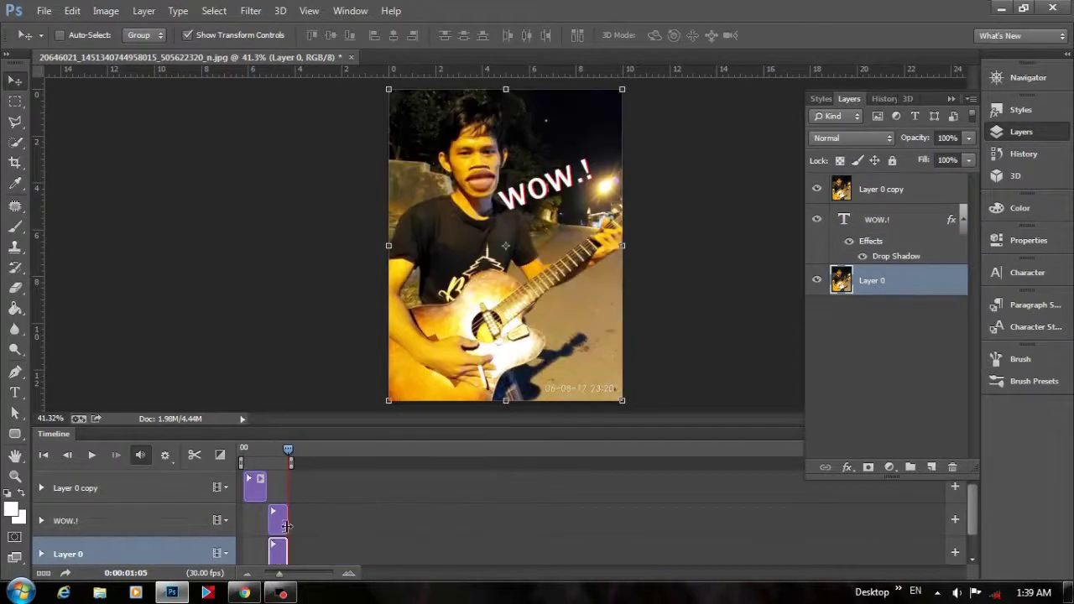
Compare the WOW.! and Layer 0 clips and preview the animation timing
click(285, 518)
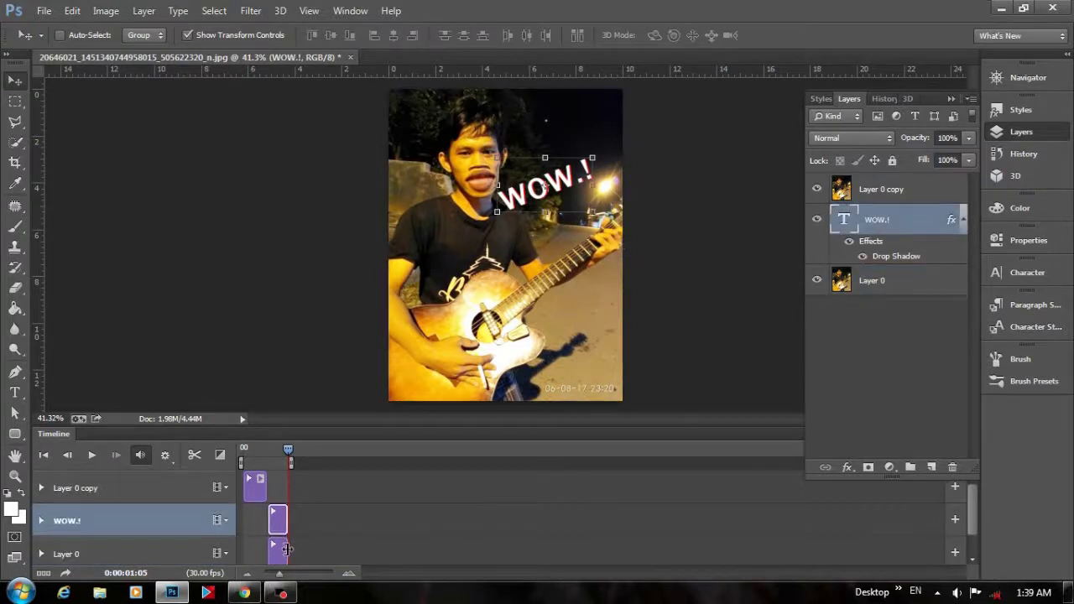
click(286, 550)
click(283, 522)
click(286, 550)
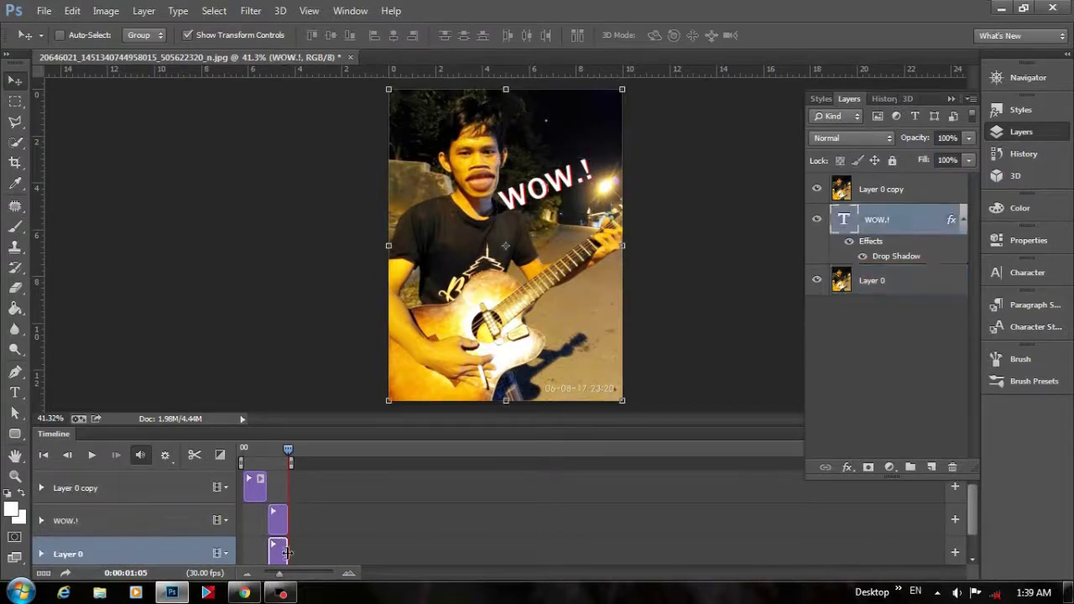
click(283, 522)
click(93, 455)
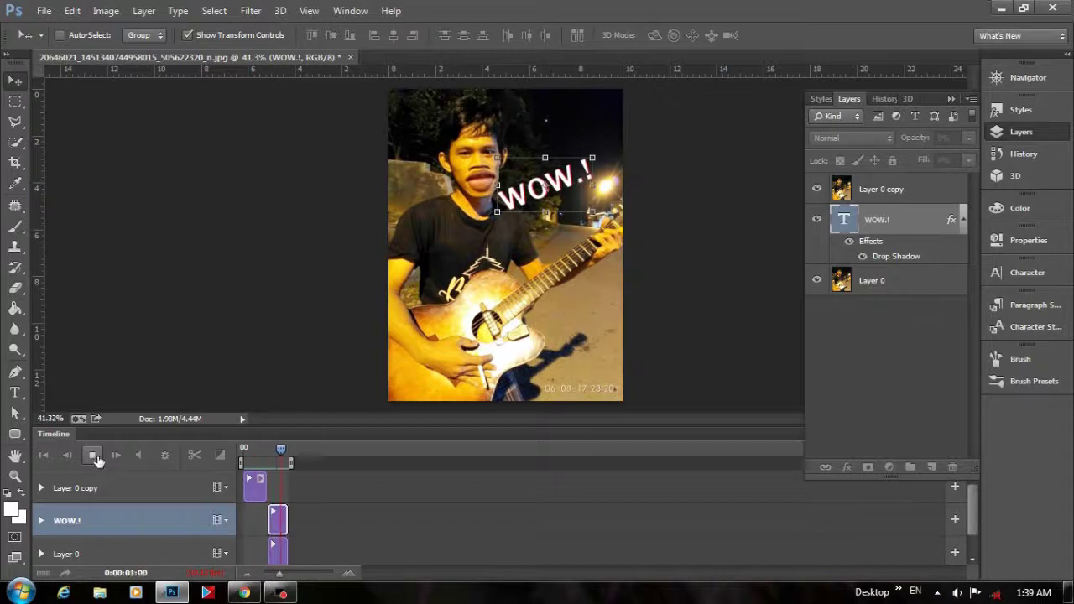
click(94, 458)
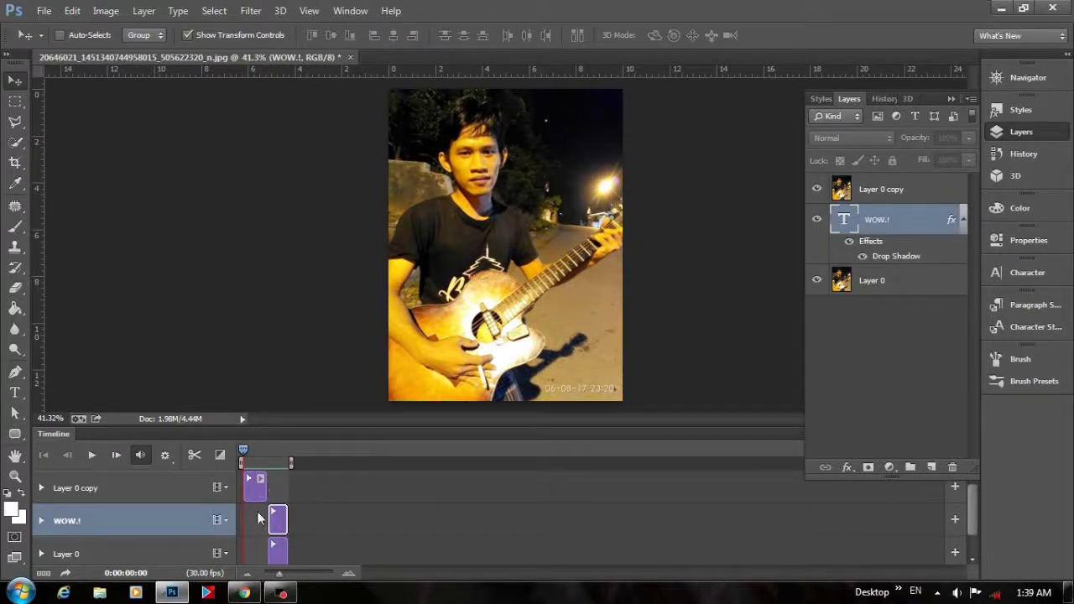
Trim Layer 0 copy to 13 frames, align WOW.! and Layer 0 to its end, and preview
drag(280, 574, 287, 576)
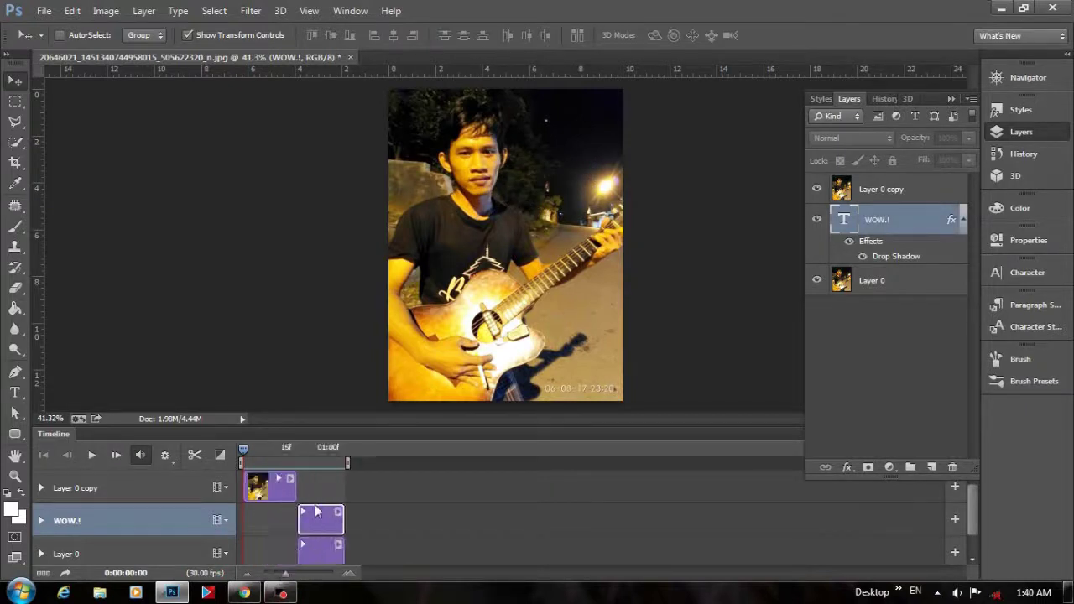
drag(295, 491, 278, 491)
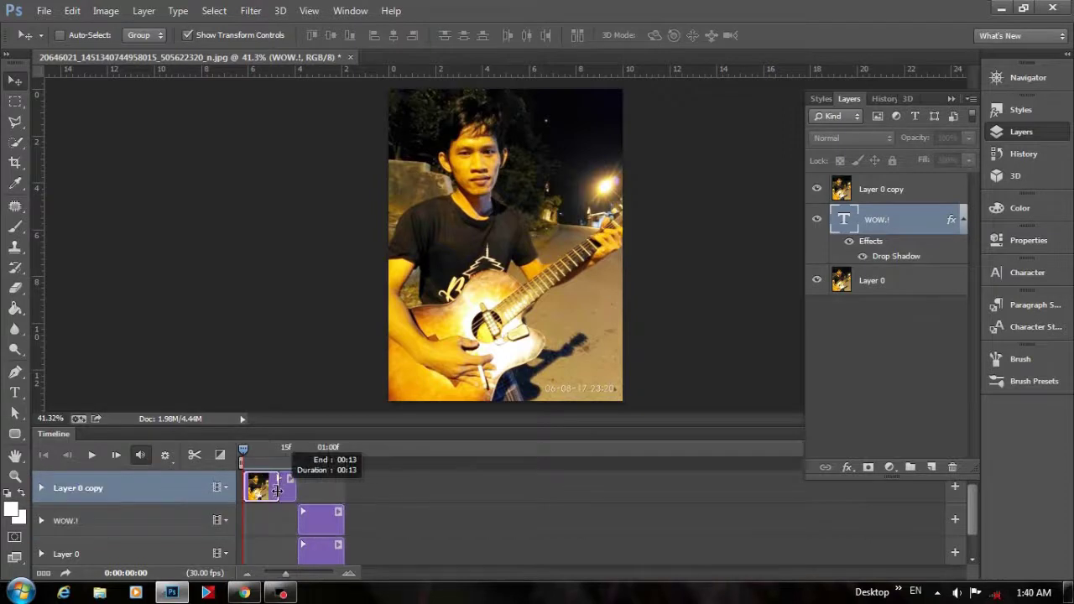
drag(323, 525, 302, 518)
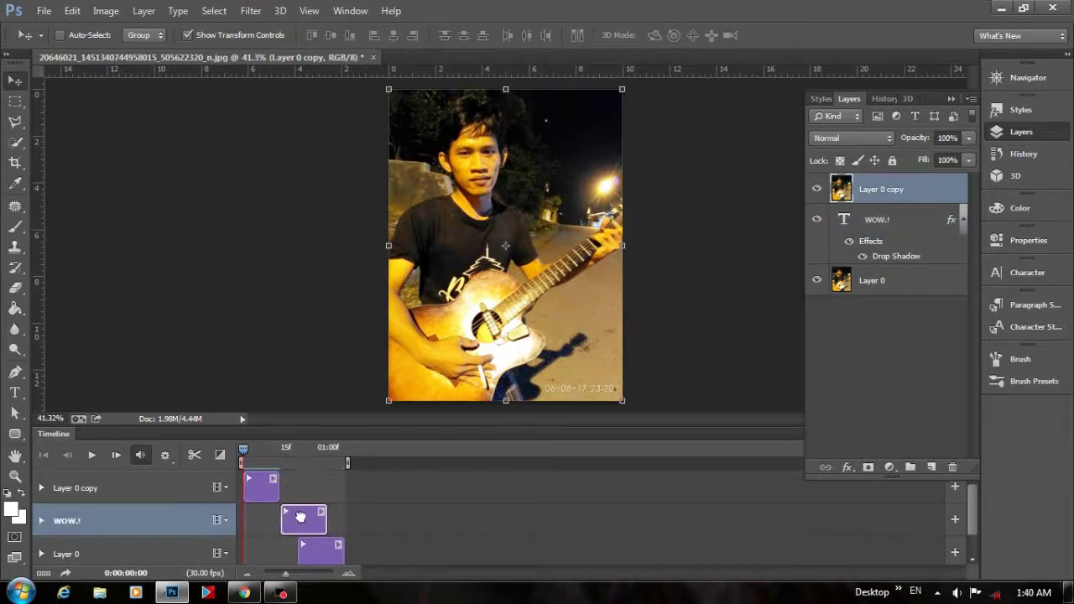
mouse_move(320, 551)
mouse_down()
mouse_move(300, 547)
mouse_move(316, 522)
mouse_move(315, 550)
mouse_up()
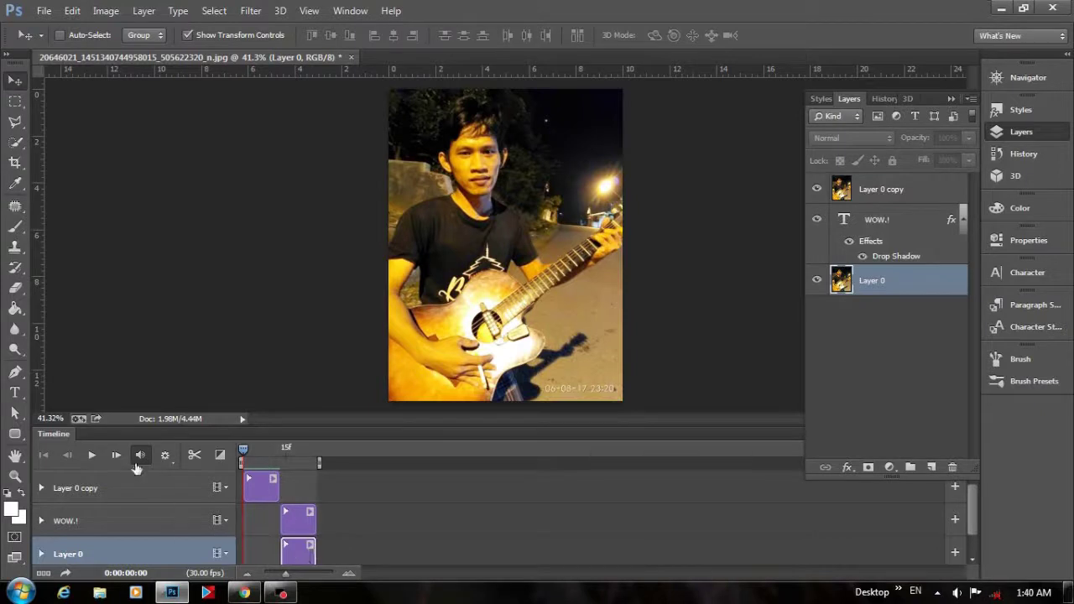
click(93, 457)
click(43, 11)
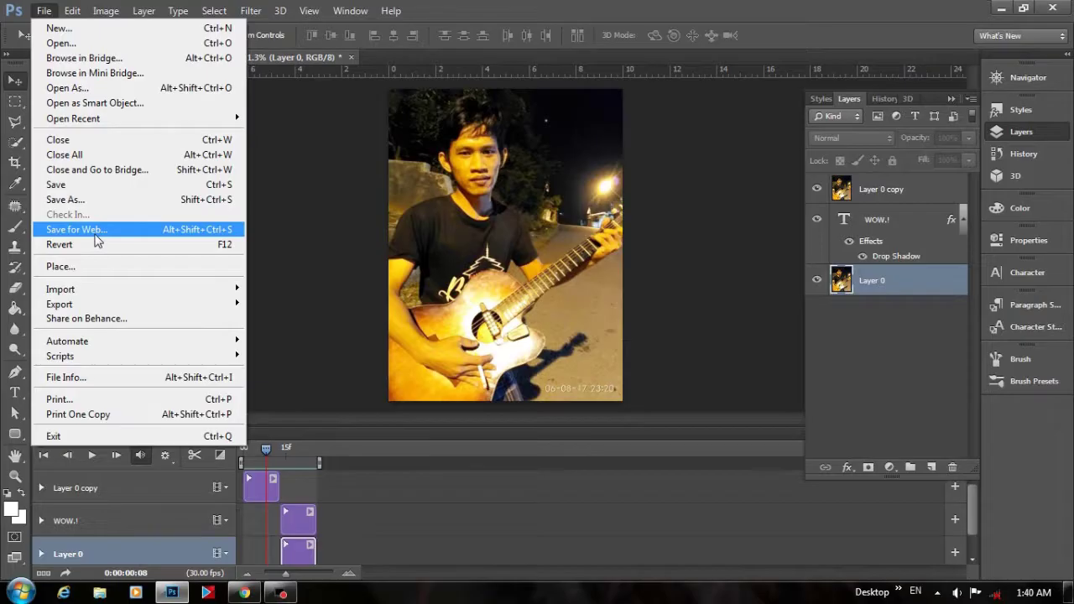
In Save for Web, set GIF looping to Forever and preview the animation playing
click(121, 185)
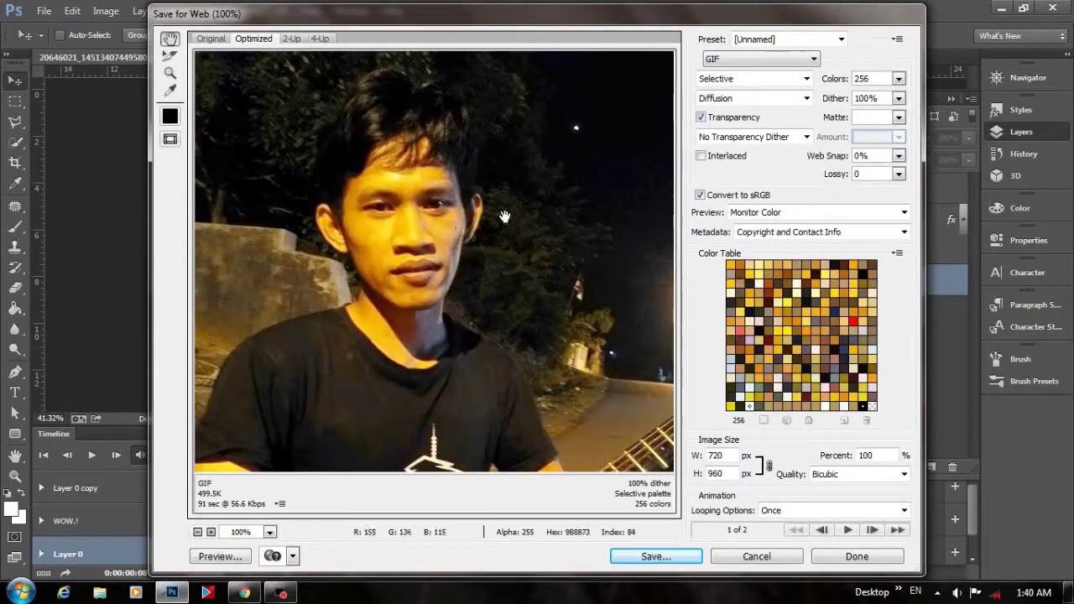
click(804, 514)
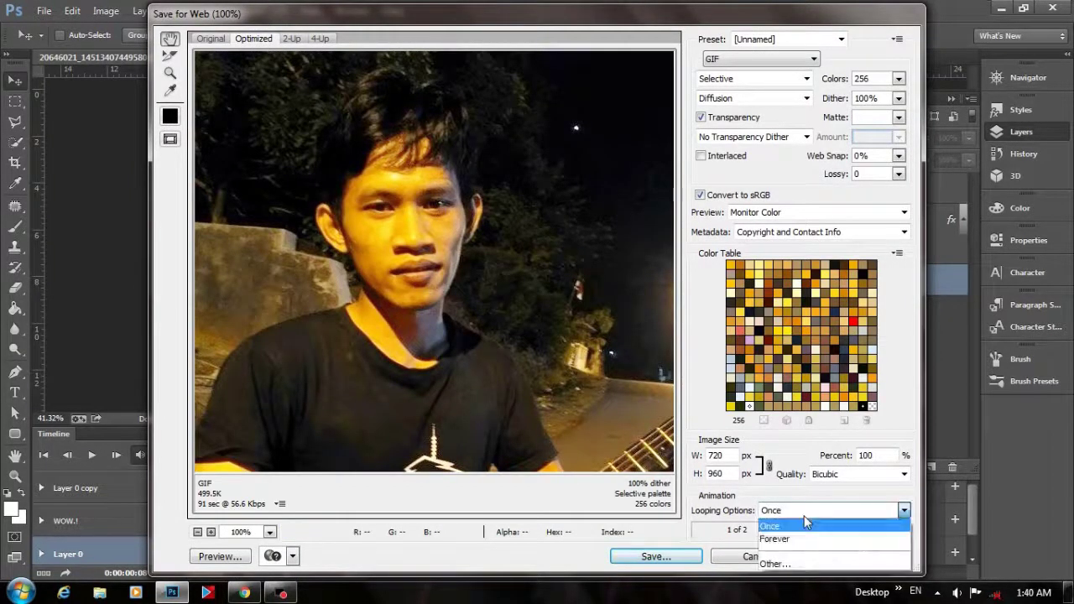
click(803, 539)
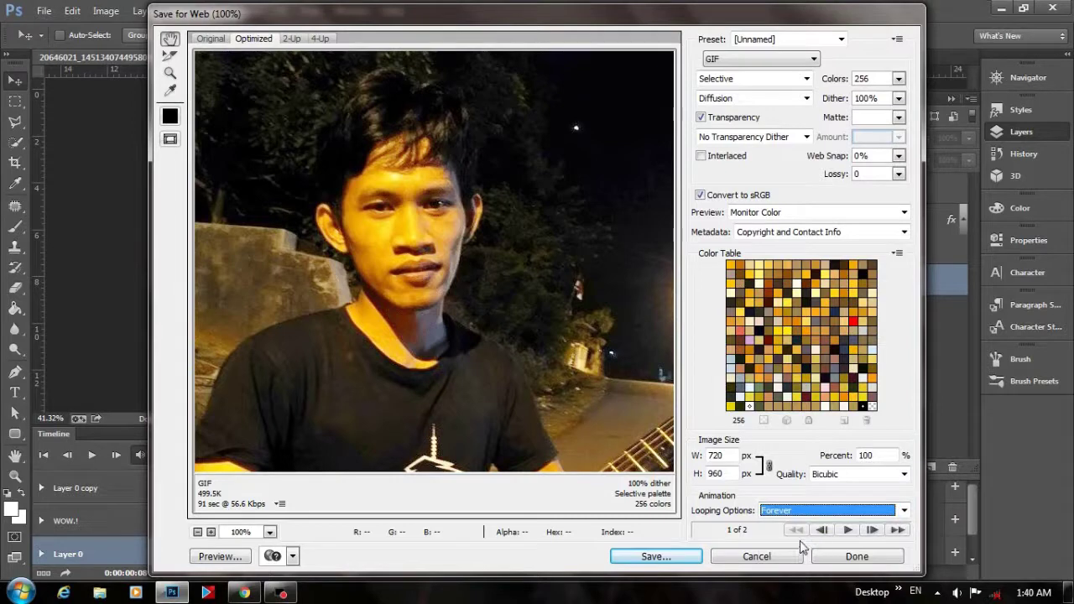
click(847, 531)
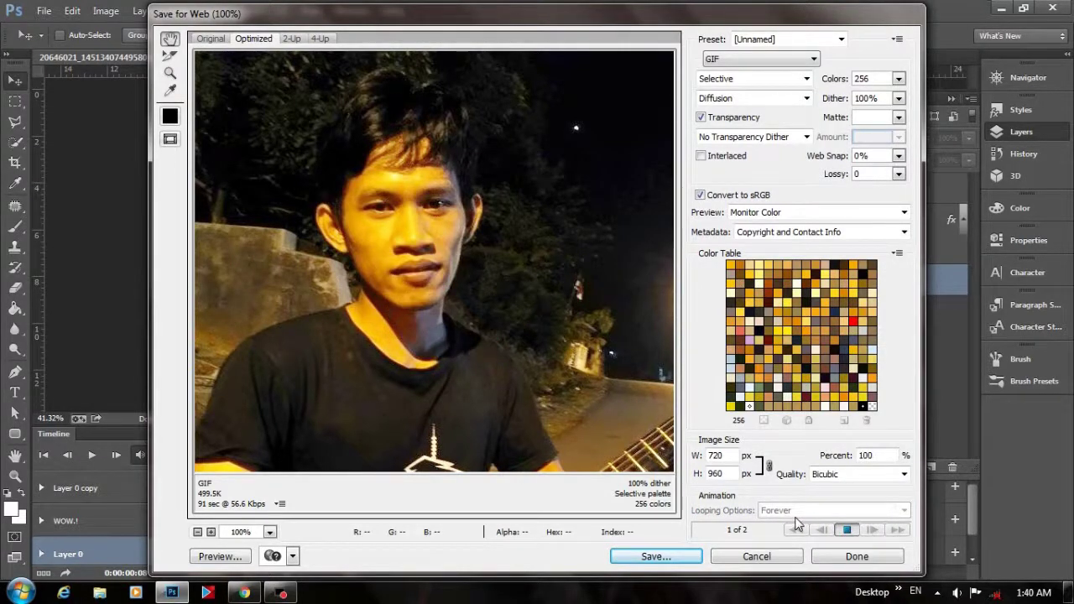
click(847, 529)
Resize the GIF output to 375 × 500 px by setting height to 500
double_click(731, 456)
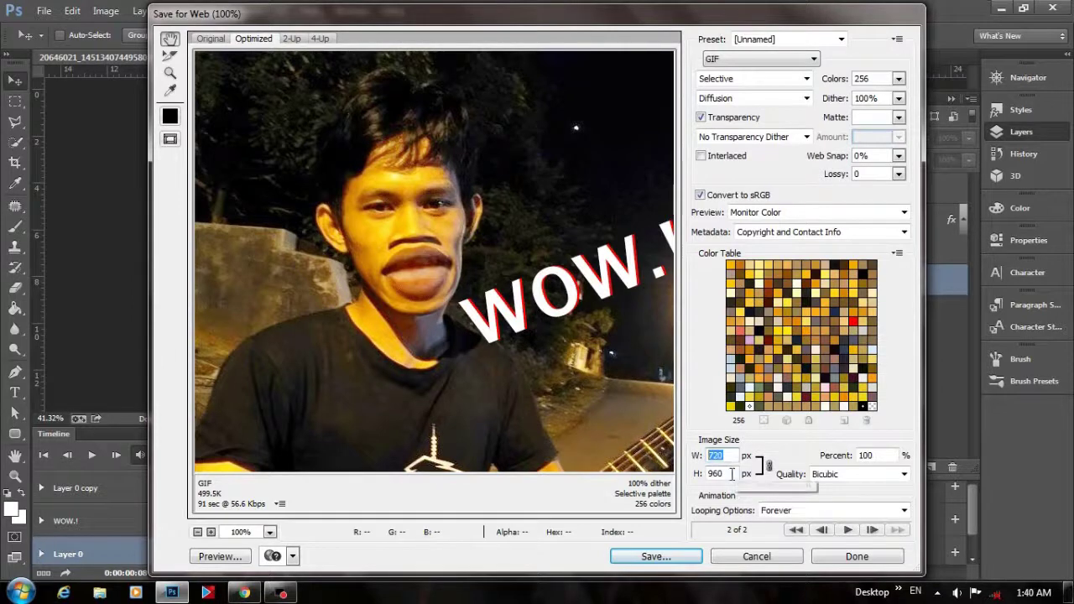
double_click(712, 474)
text(500)
key(Tab)
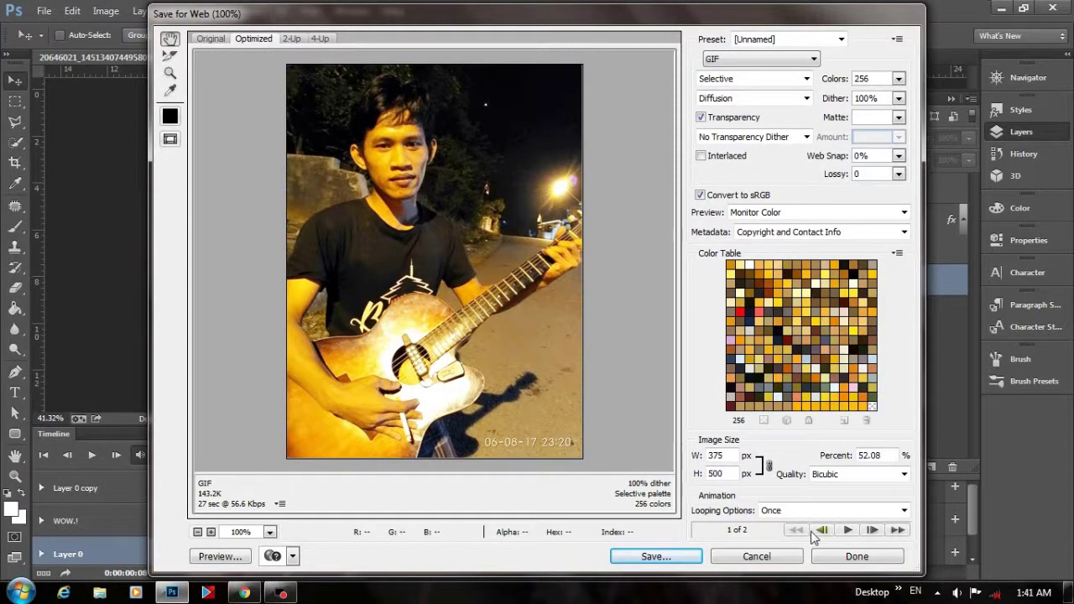
Preview the resized animation and set looping back to Forever
click(847, 531)
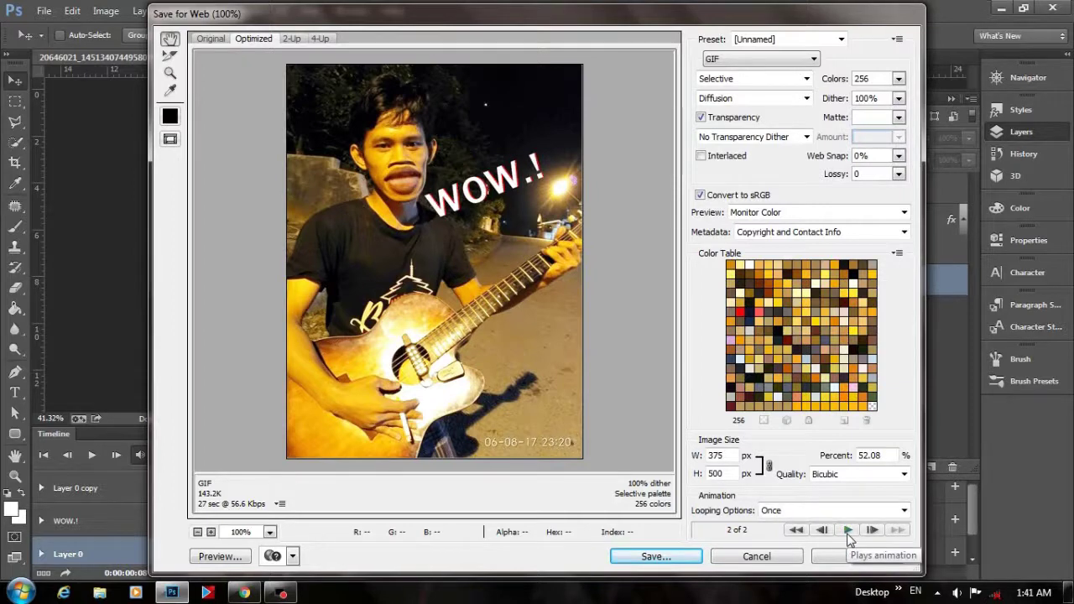
click(849, 530)
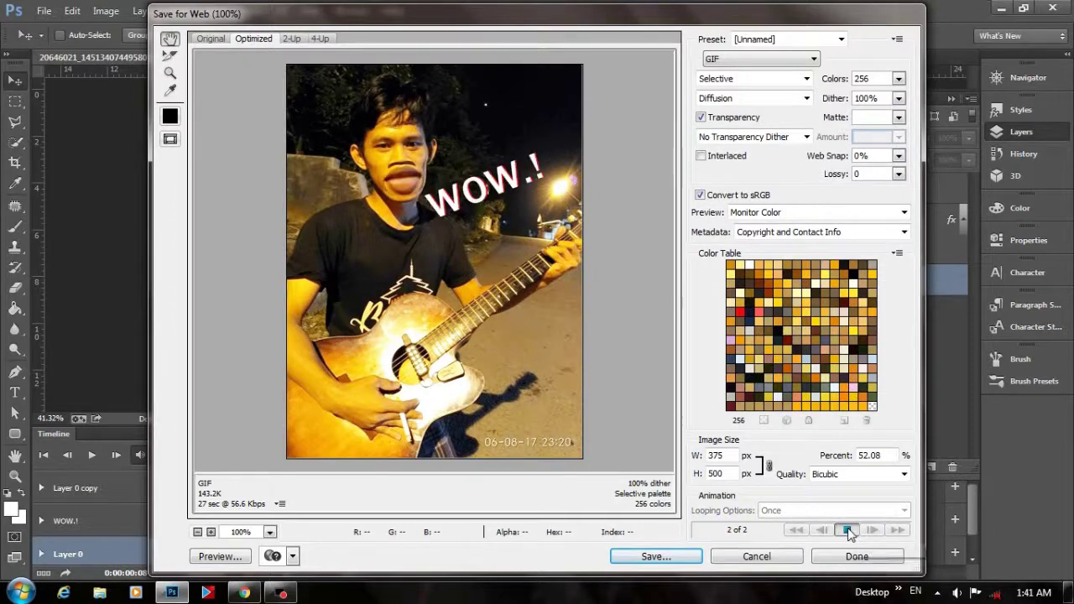
click(839, 511)
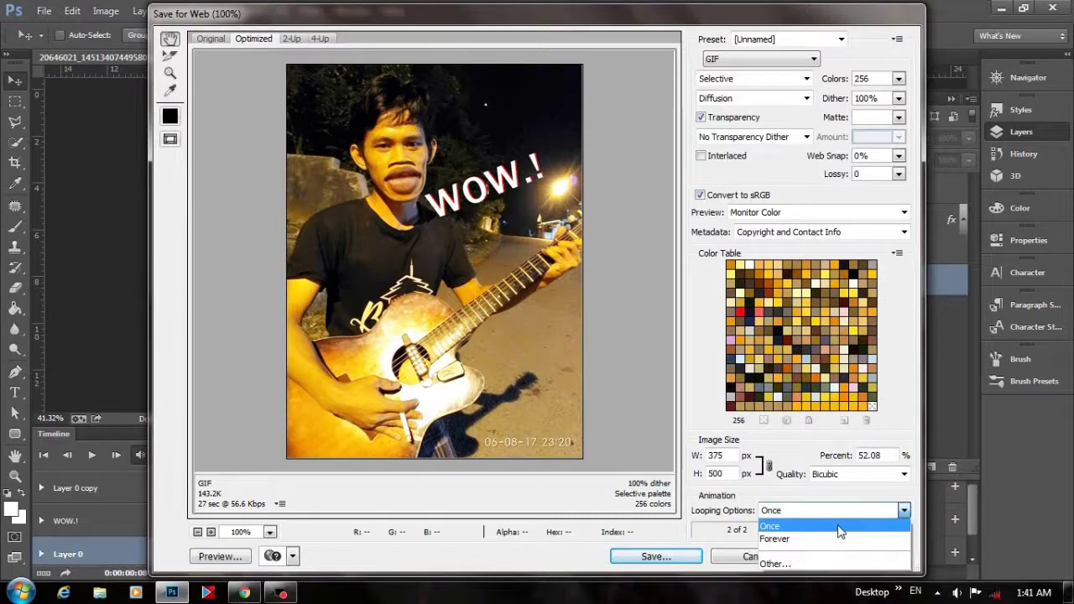
click(835, 539)
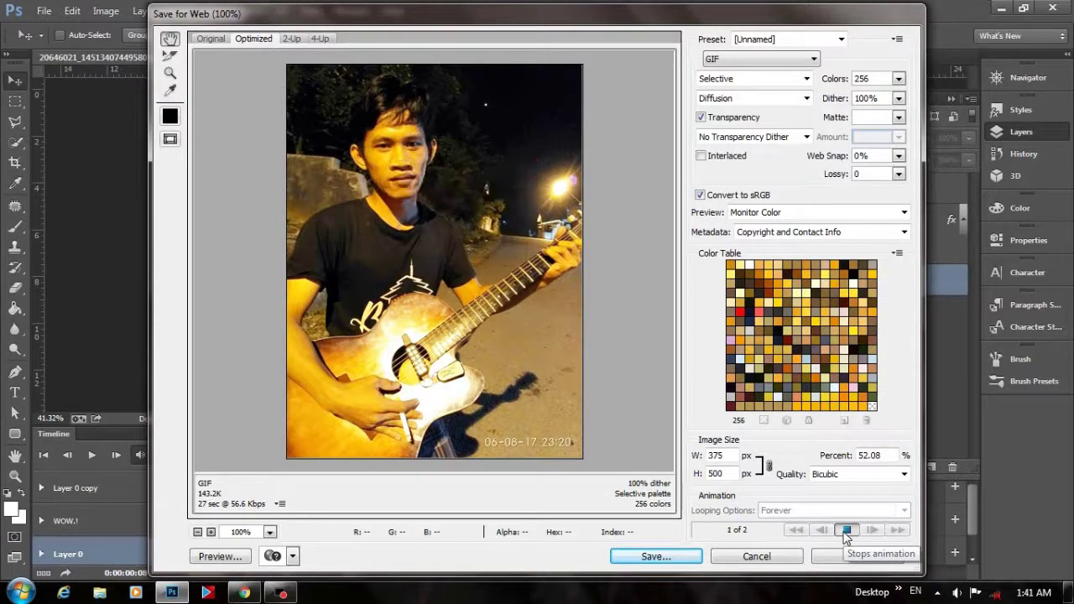
click(846, 531)
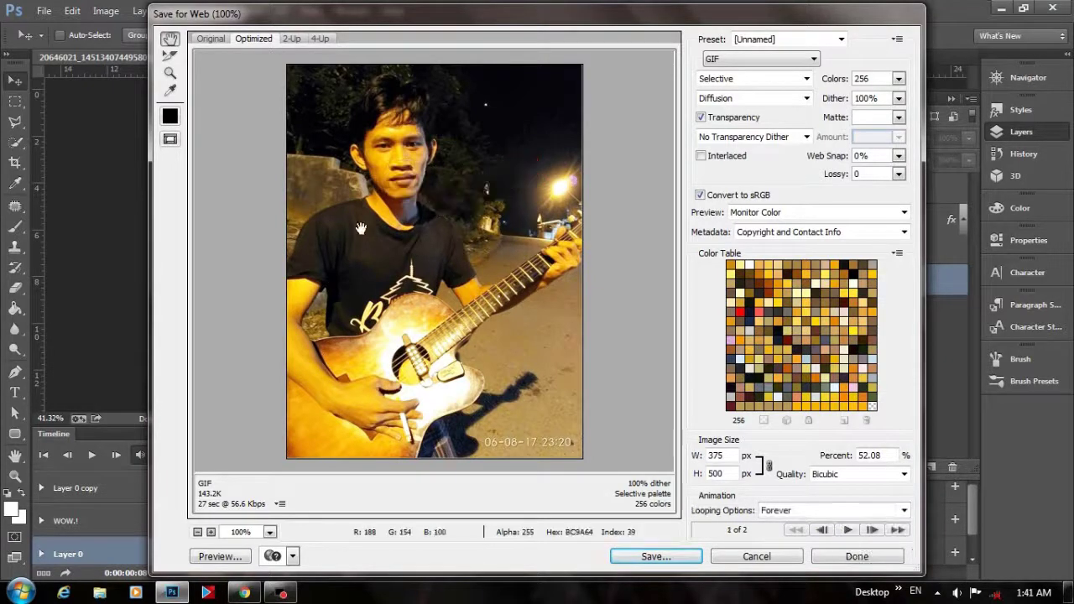
click(646, 554)
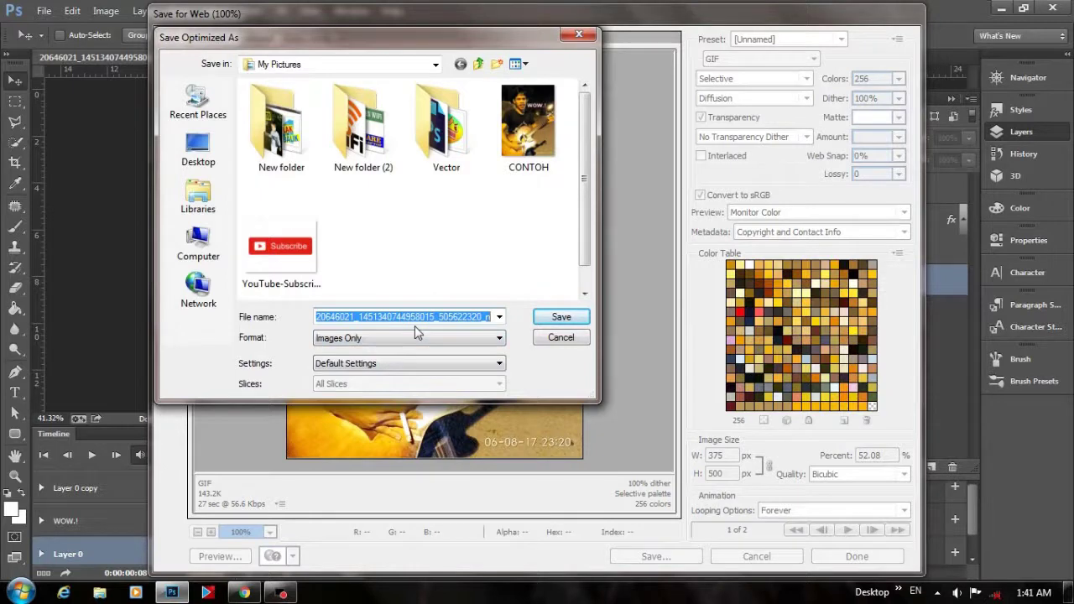
Save the GIF as 'GAMBAR GIF' in My Pictures, then show Documents in Windows Explorer
text(CONTOH)
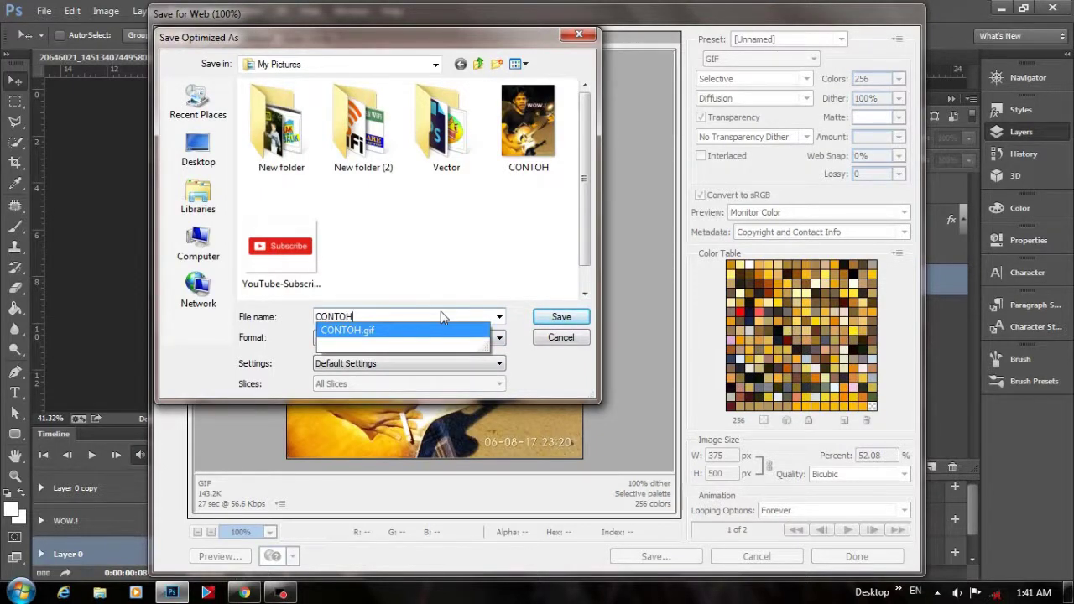
key(BackSpace)
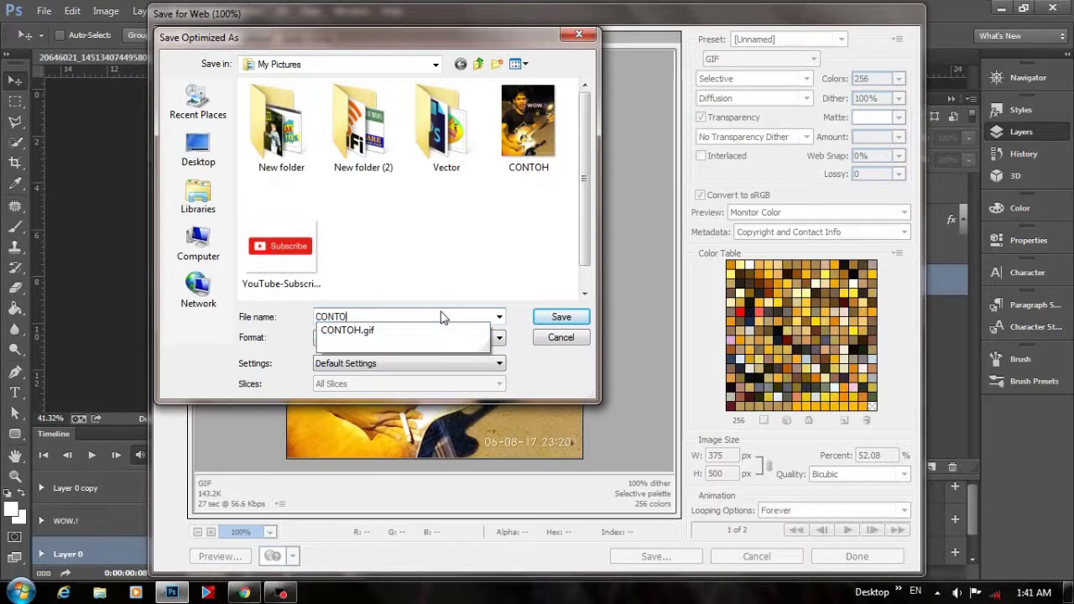
key(BackSpace)
key(BackSpace)
key(BackSpace)
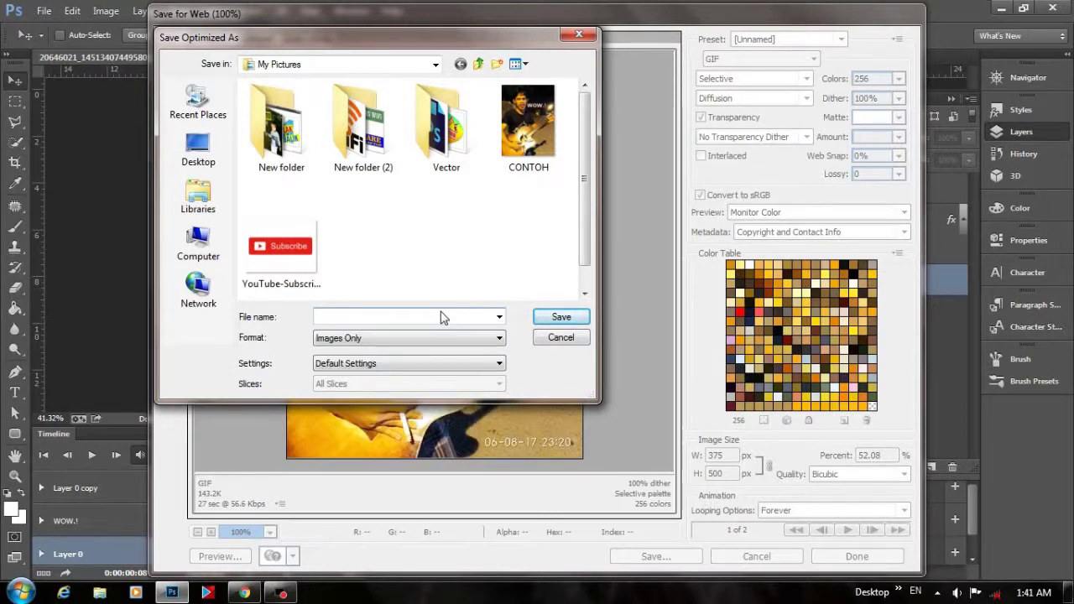
text(GAMBAR)
text( GIF)
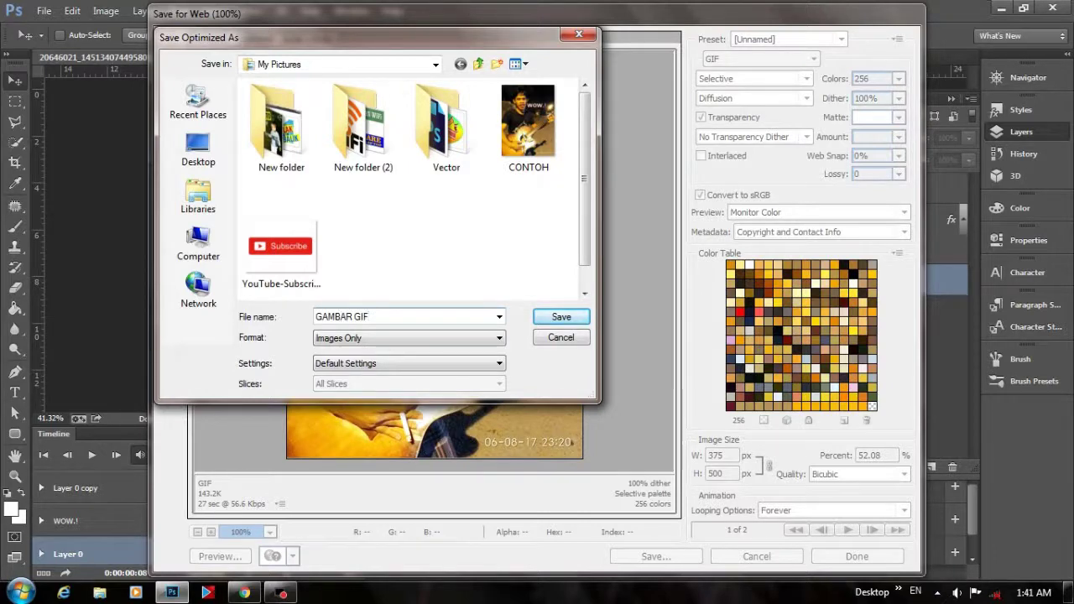
click(558, 319)
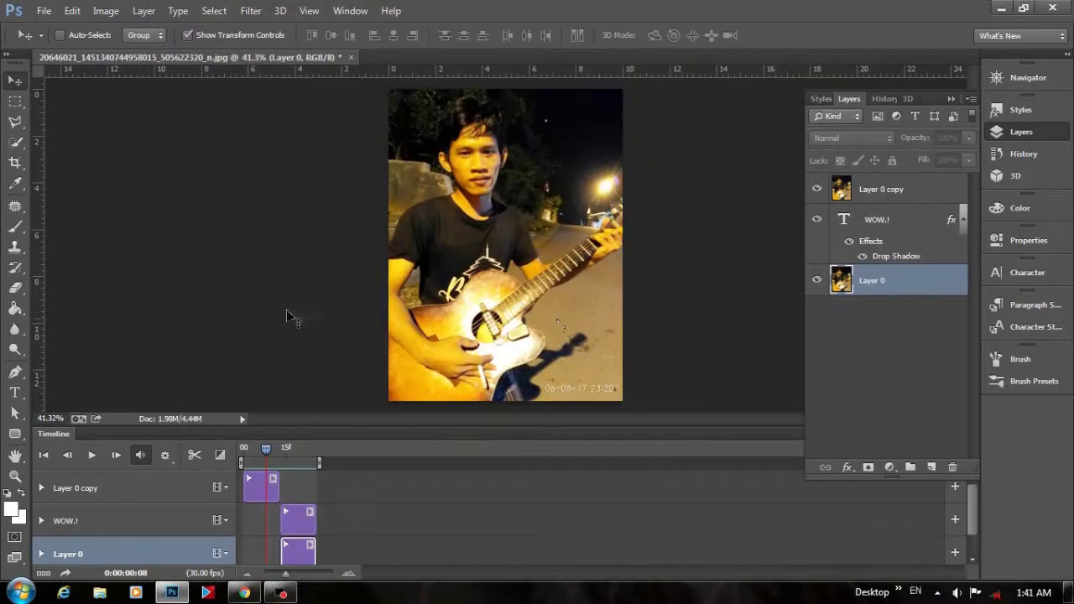
click(100, 592)
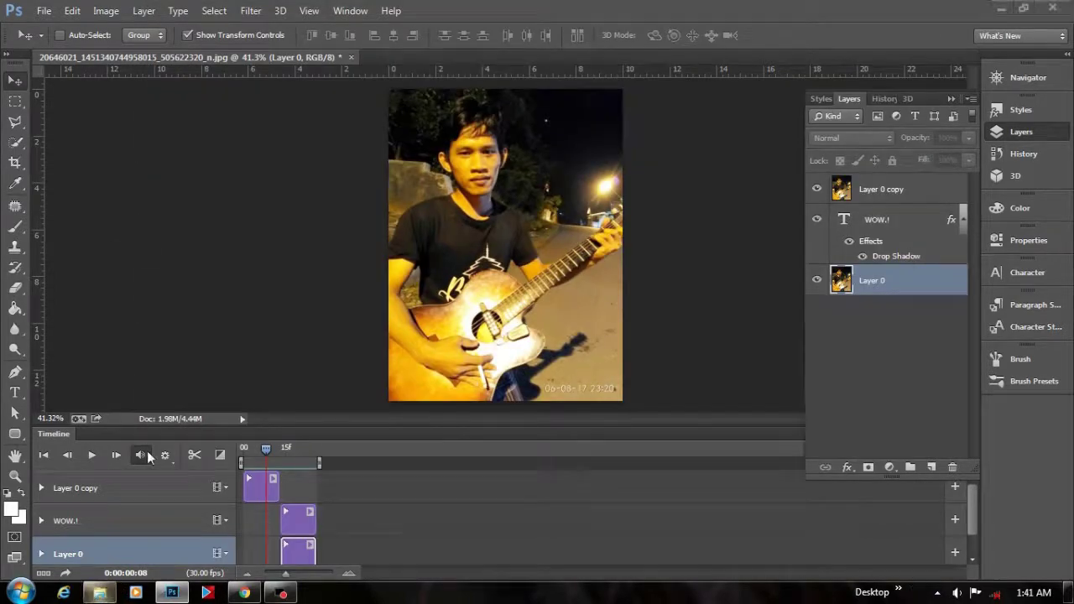
click(87, 205)
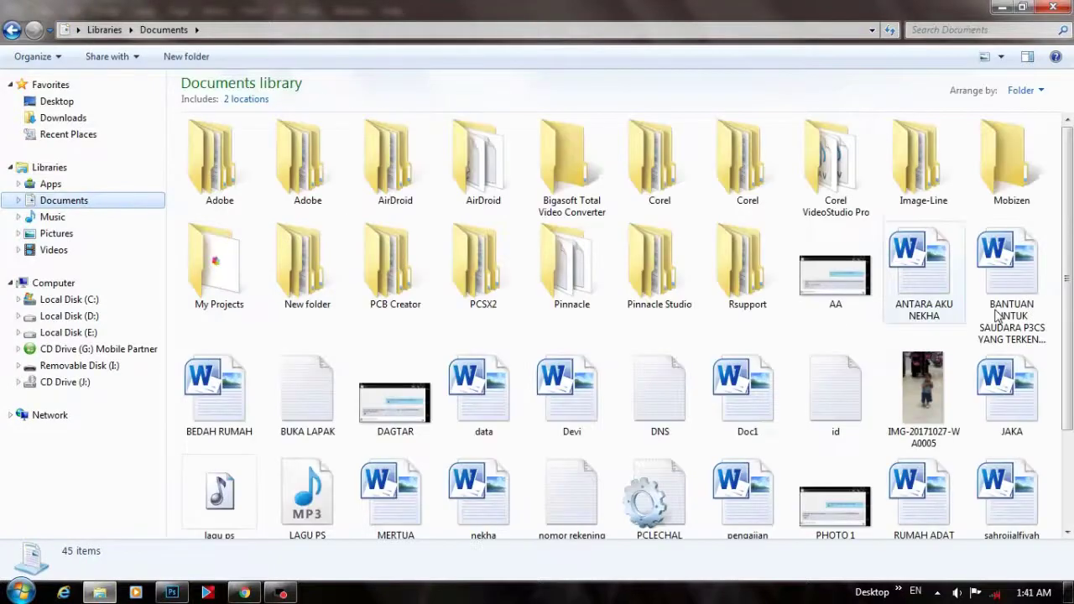
Open GAMBAR-GIF (375 × 500, 144 KB) from the Pictures library to watch it play
scroll(1072, 208, down, 2)
scroll(1072, 208, up, 2)
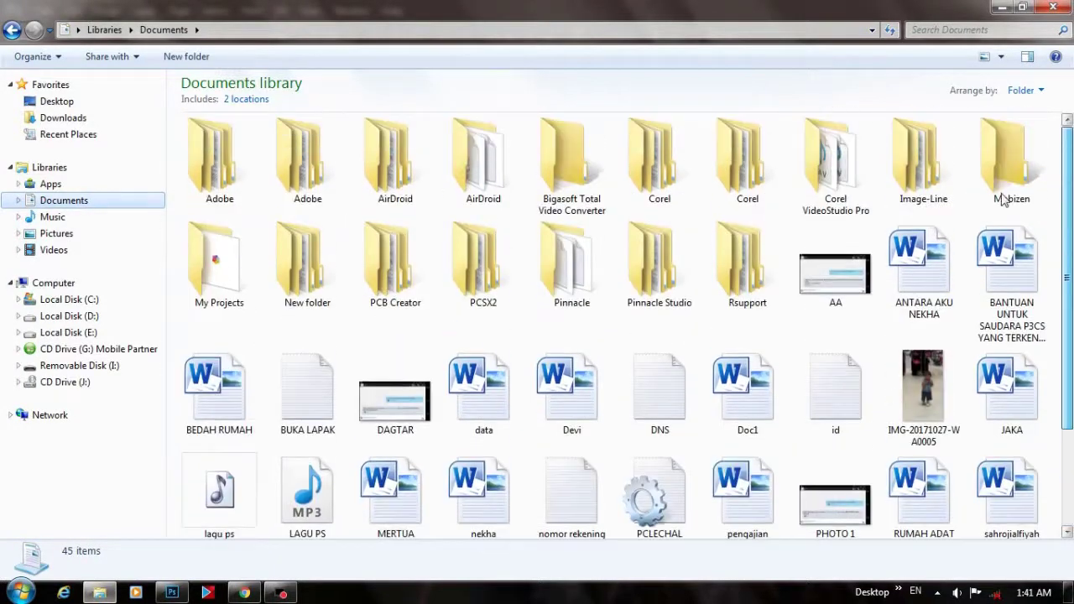
click(84, 217)
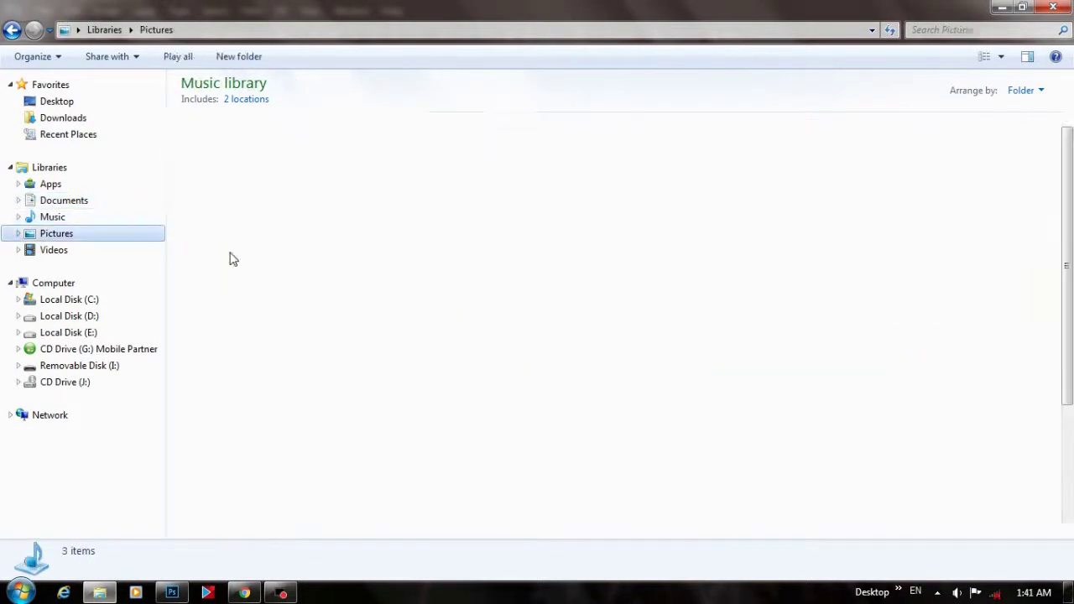
click(562, 328)
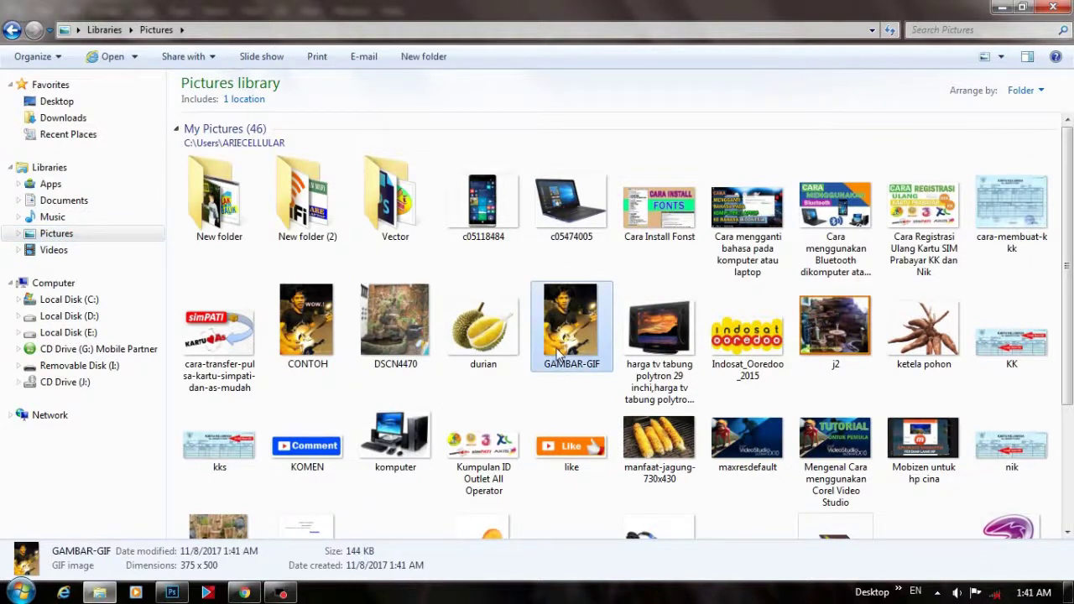
double_click(570, 328)
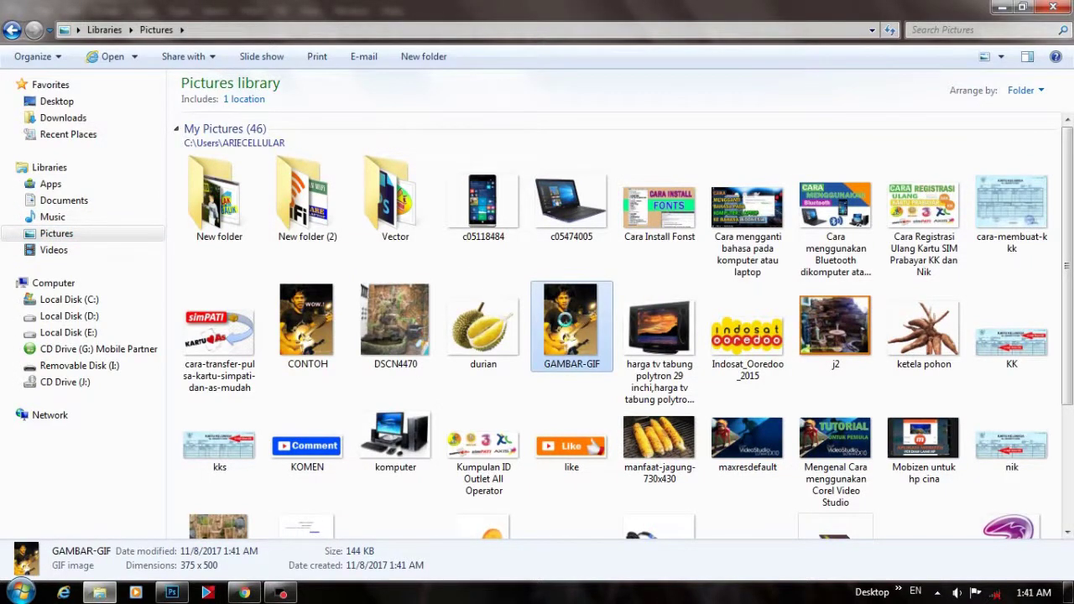